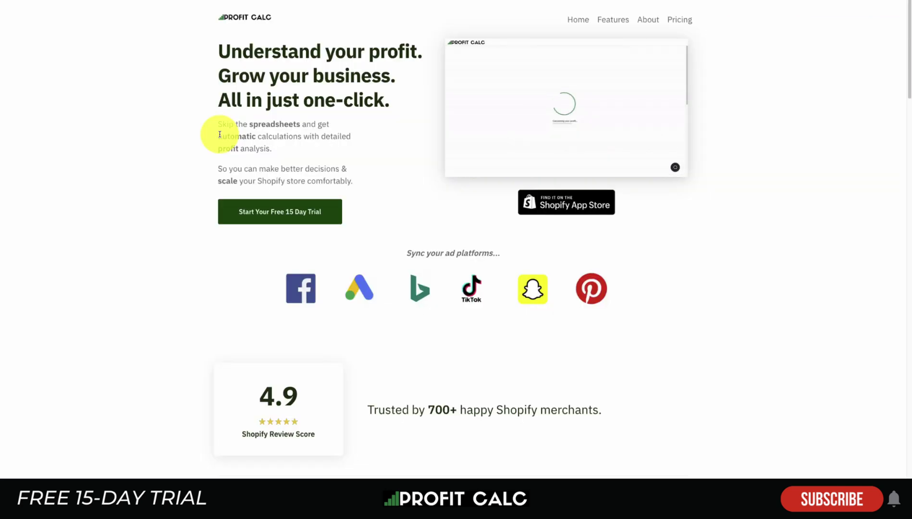
# Read the Profit Calc homepage introduction and open the app's Shopify App Store listing.
pyautogui.moveTo(222, 46); pyautogui.dragTo(378, 76)
pyautogui.moveTo(292, 99); pyautogui.dragTo(325, 100)
pyautogui.moveTo(289, 124); pyautogui.dragTo(280, 143)
pyautogui.click(244, 146)
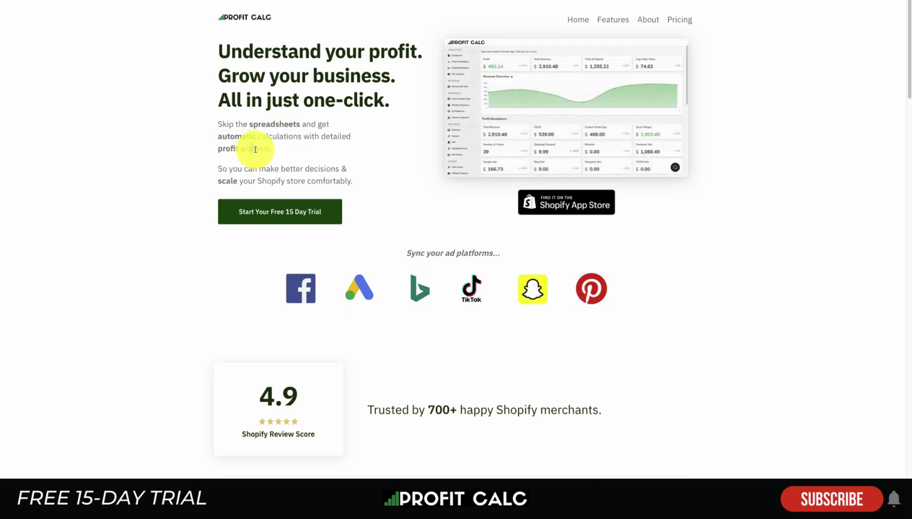
pyautogui.moveTo(236, 170); pyautogui.dragTo(306, 169)
pyautogui.moveTo(252, 183); pyautogui.dragTo(338, 183)
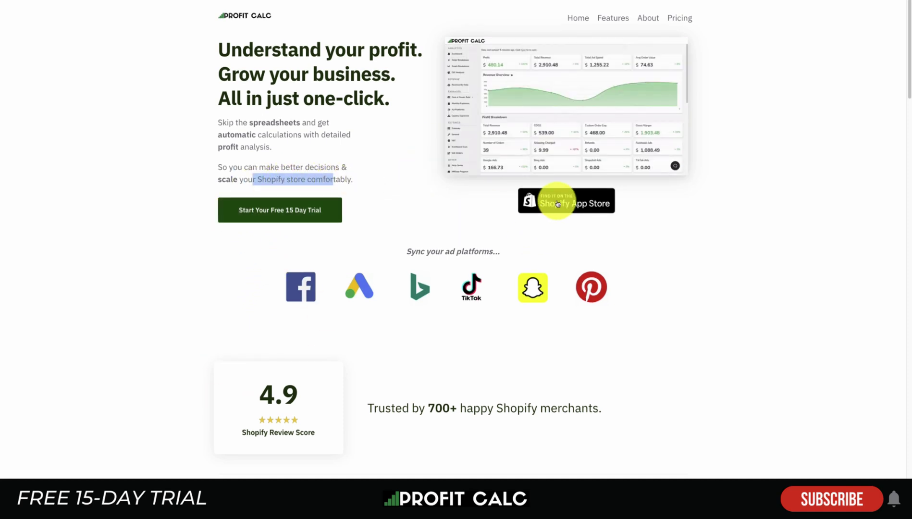
pyautogui.click(524, 207)
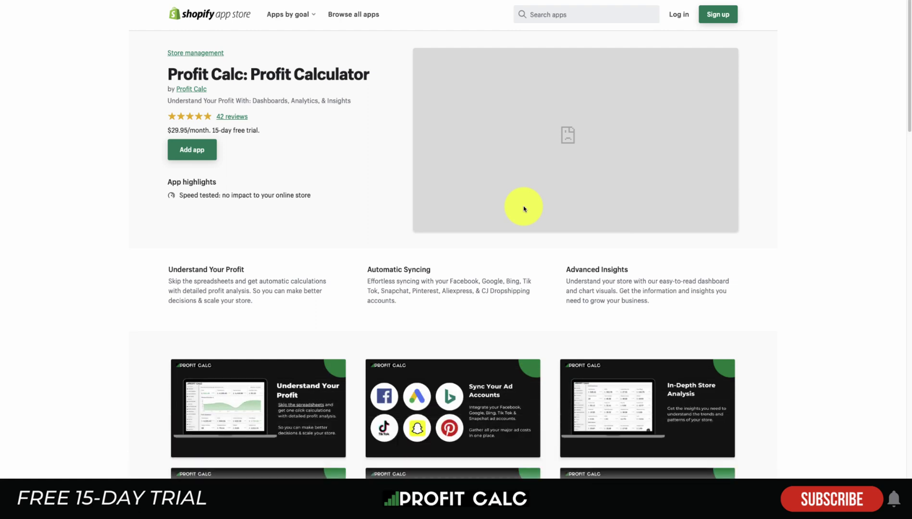
# Browse all the promotional images in the Profit Calc listing's gallery and return to the listing.
pyautogui.click(300, 425)
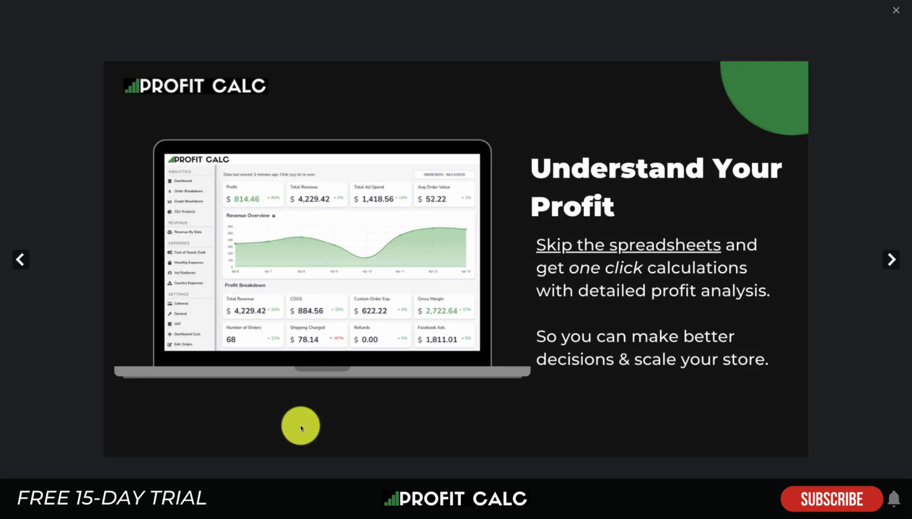
pyautogui.click(886, 260)
pyautogui.click(874, 262)
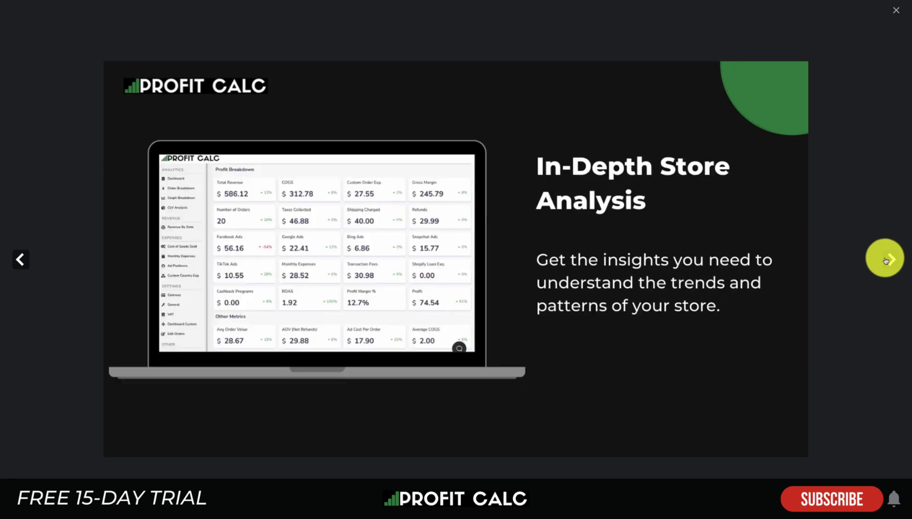
pyautogui.click(892, 258)
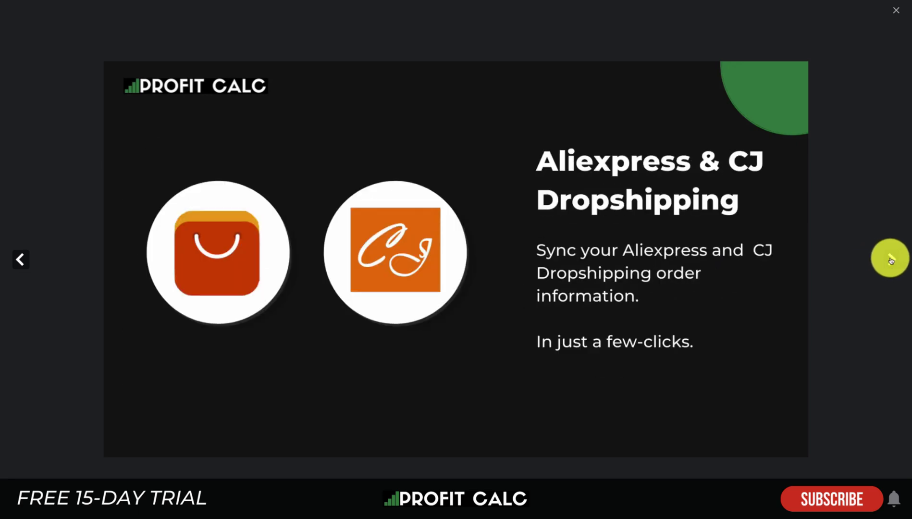
pyautogui.click(891, 260)
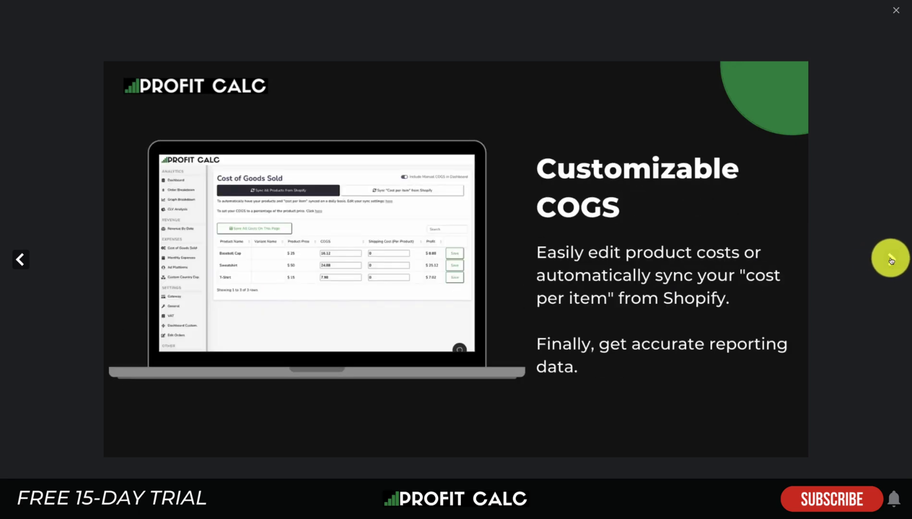
pyautogui.click(892, 260)
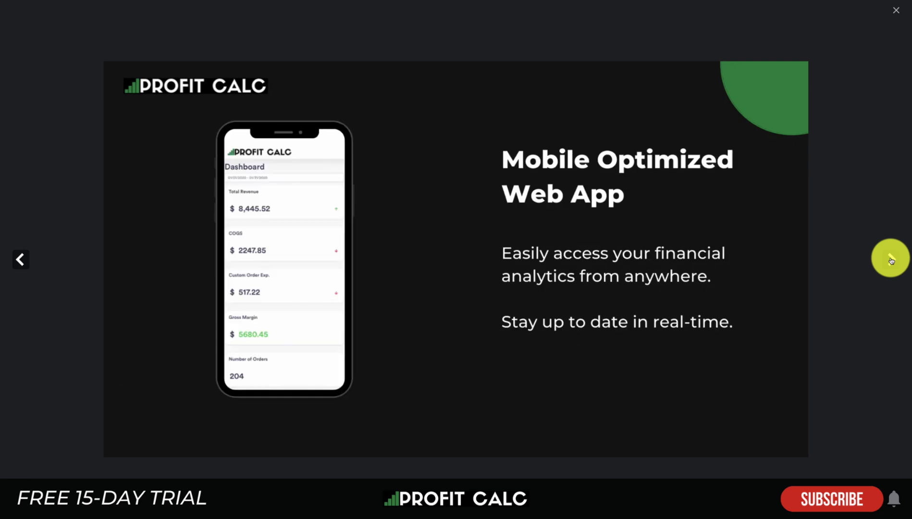
pyautogui.click(892, 260)
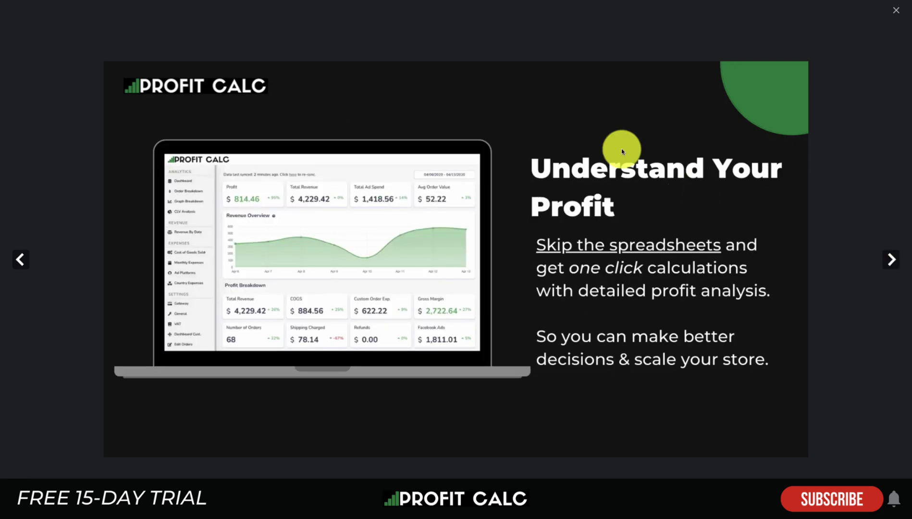
pyautogui.press('Escape')
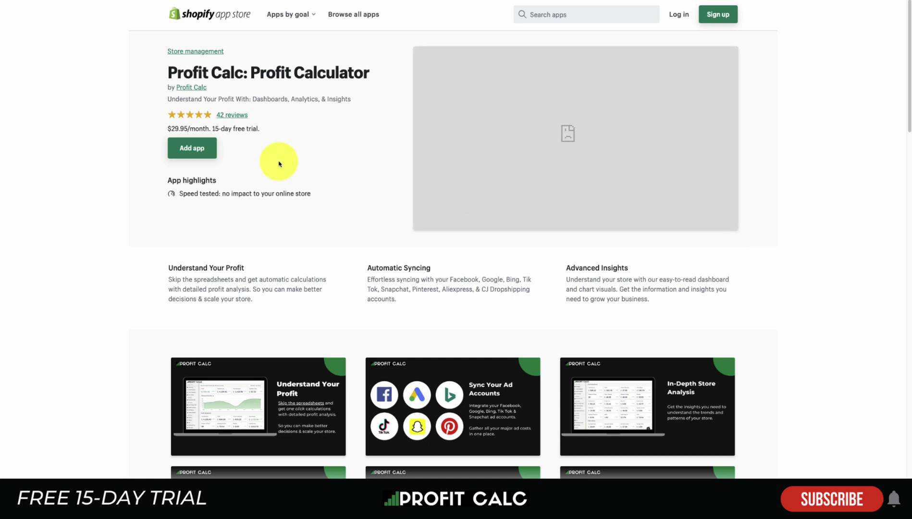
pyautogui.scroll(-4, 300, 290)
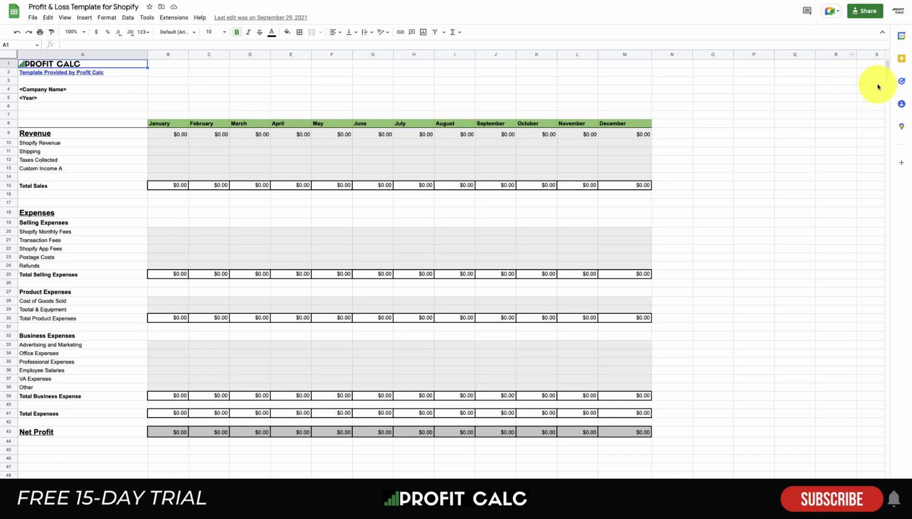
# Switch to the Profit & Loss Template for Shopify spreadsheet and review its daily sheet from Shopify Sales to Net Profit.
pyautogui.moveTo(887, 79); pyautogui.dragTo(887, 82)
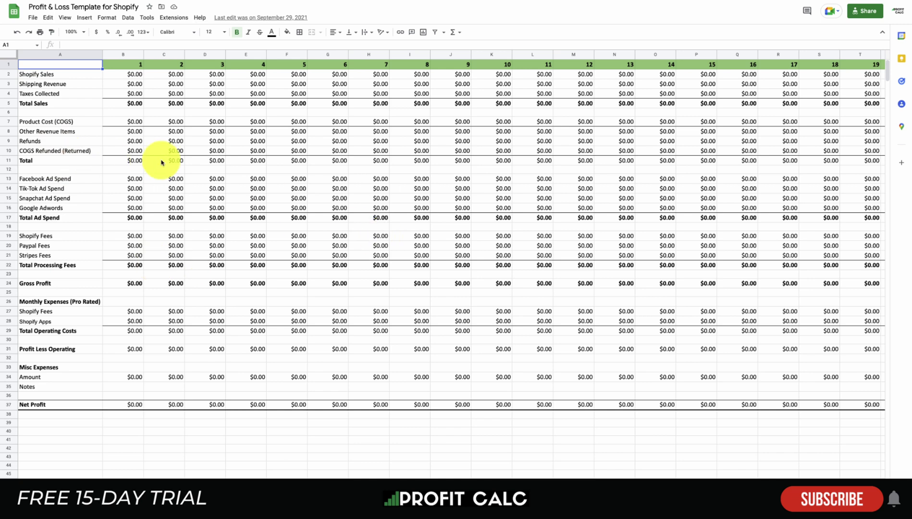
pyautogui.click(131, 77)
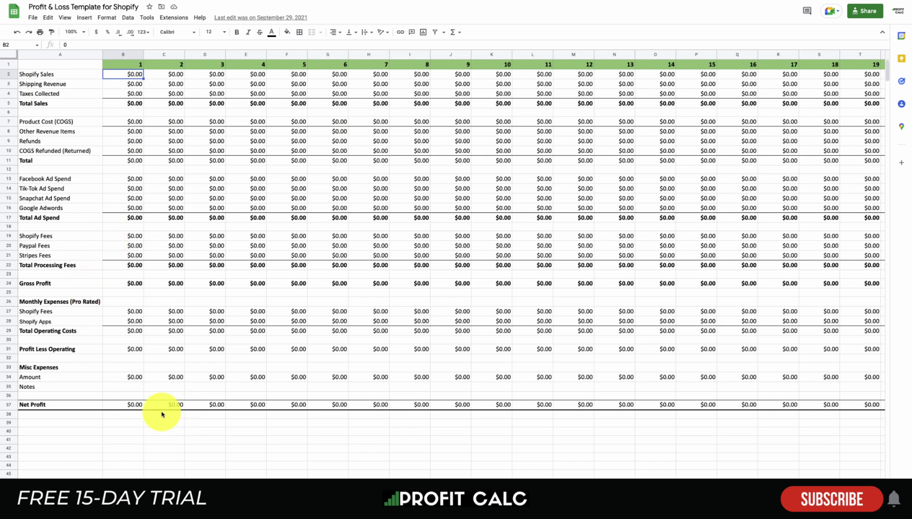
pyautogui.doubleClick(135, 405)
pyautogui.press('Escape')
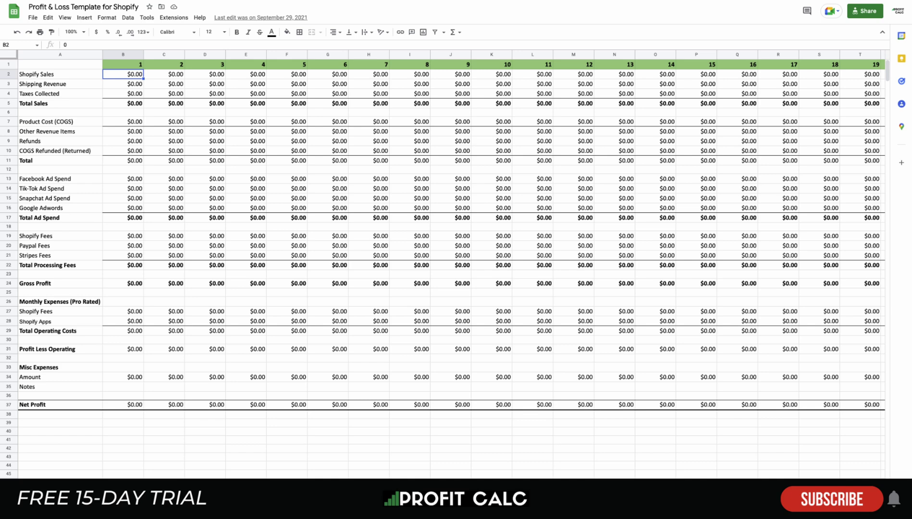
# Examine the Shopify Sales row and the numbered day columns, ending on the day 1 sales cell B2.
pyautogui.click(60, 74)
pyautogui.click(123, 74)
pyautogui.click(61, 75)
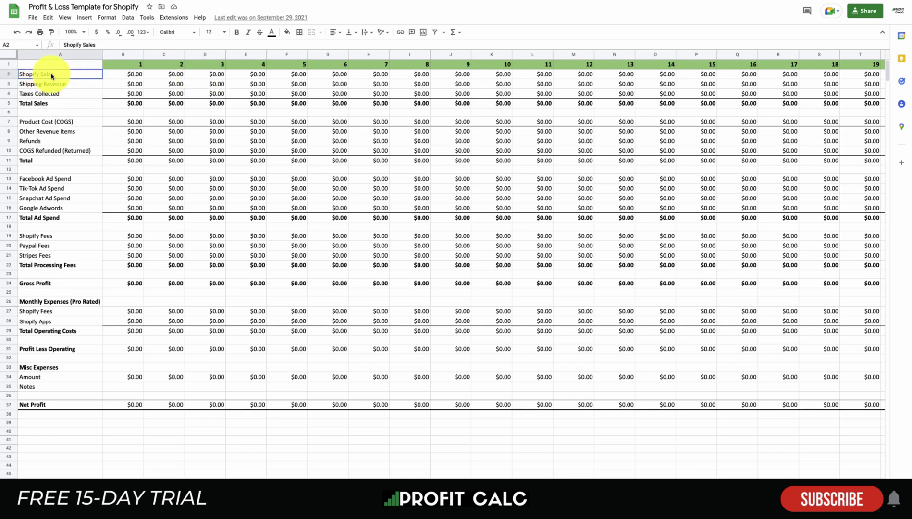
pyautogui.moveTo(61, 76); pyautogui.dragTo(119, 78)
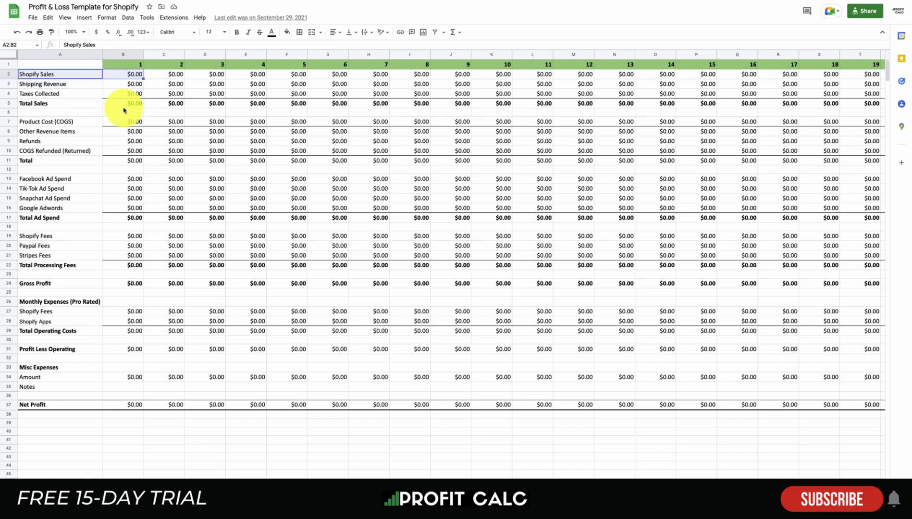
pyautogui.click(153, 92)
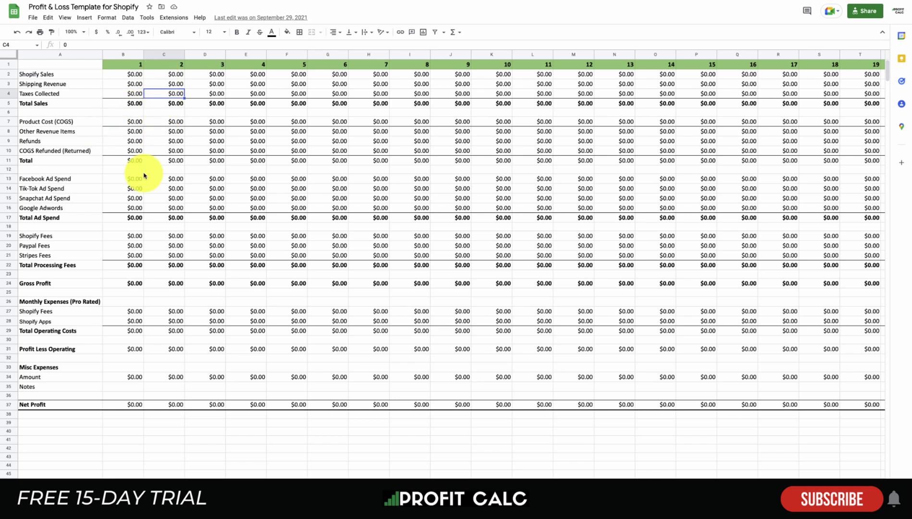
pyautogui.click(129, 65)
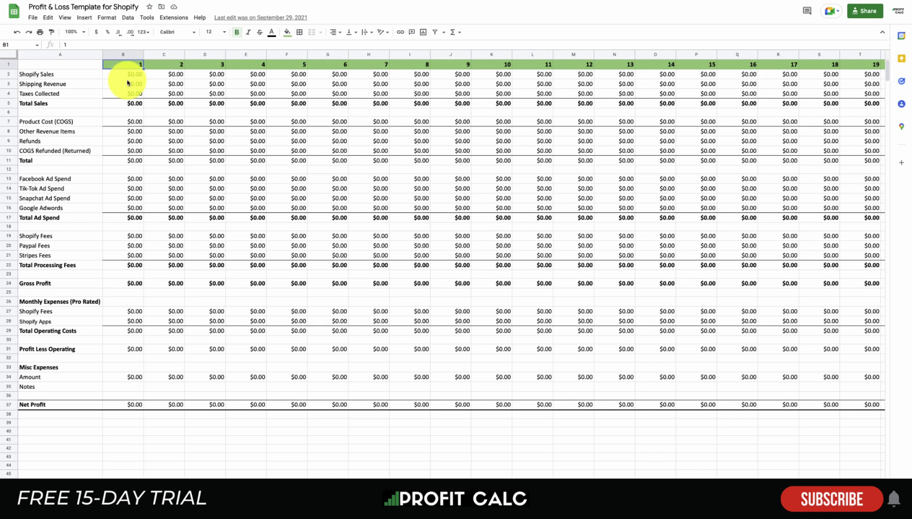
pyautogui.press('Right')
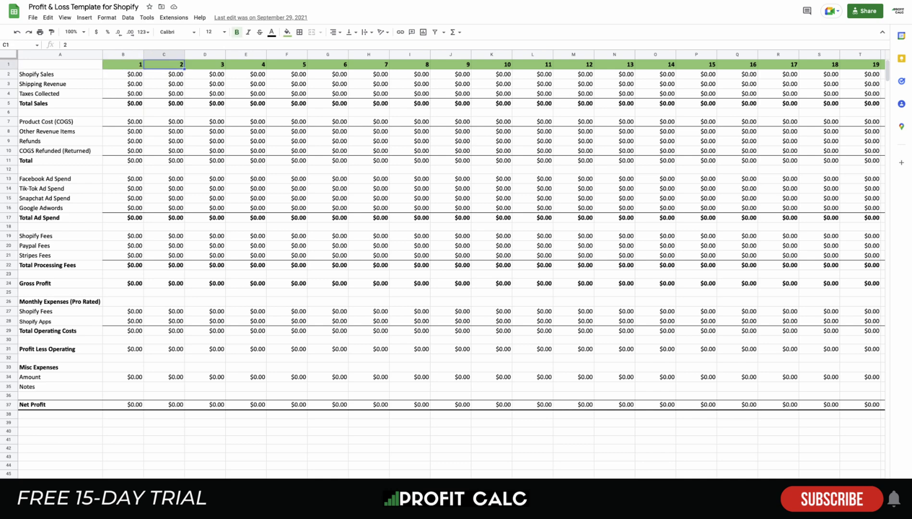
pyautogui.click(127, 75)
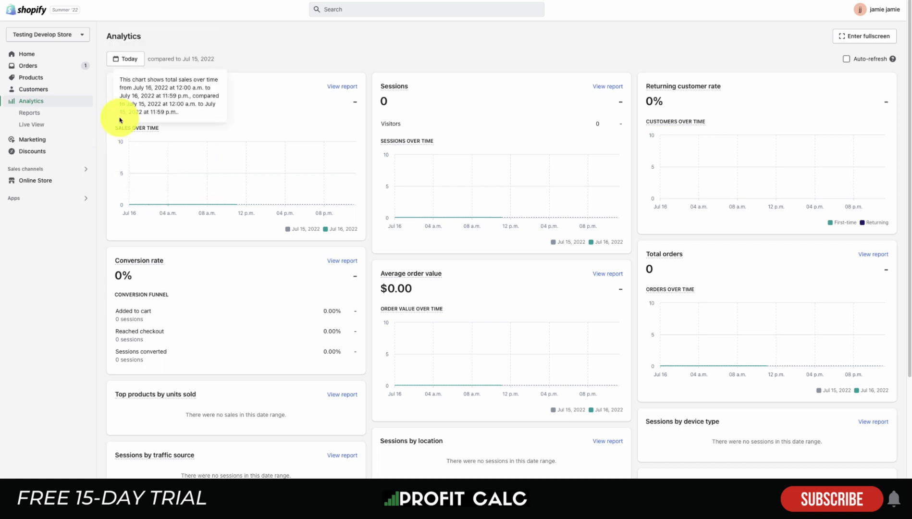
# Open the Sales over time report in Shopify and examine its Net sales and Shipping columns.
pyautogui.click(27, 117)
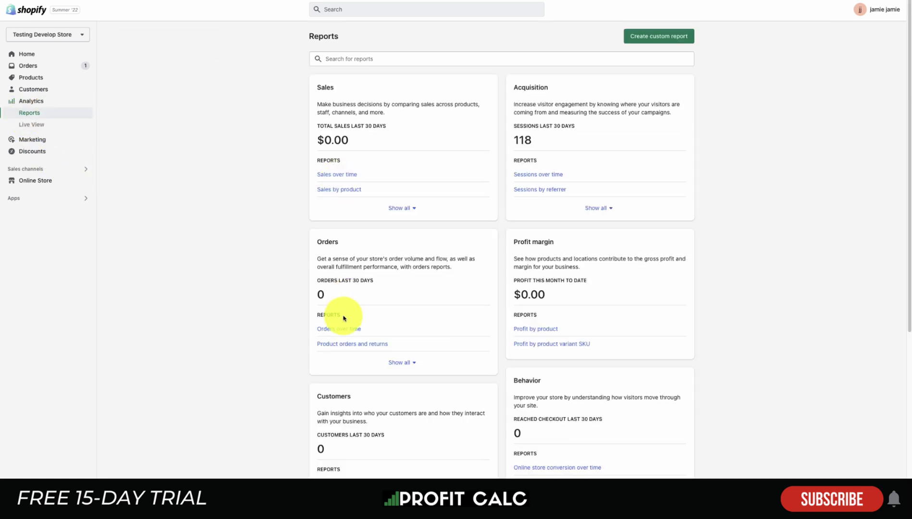
pyautogui.click(350, 175)
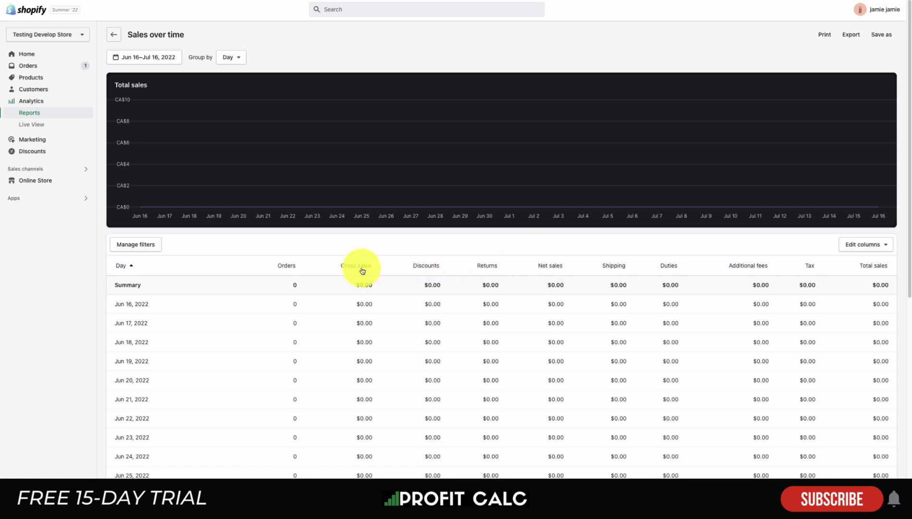
pyautogui.moveTo(551, 266); pyautogui.dragTo(525, 264)
pyautogui.moveTo(592, 266); pyautogui.dragTo(627, 265)
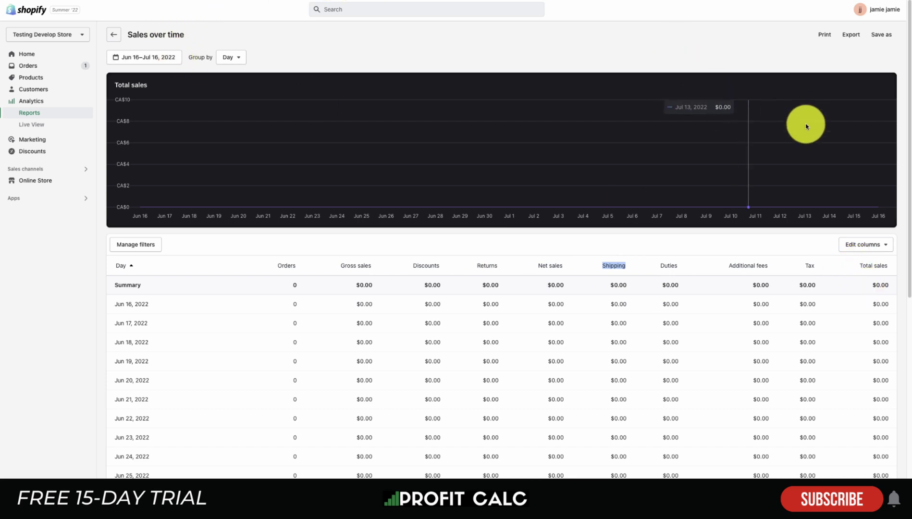
# Set the Sales over time report's date range to the single day 2022-01-01.
pyautogui.click(144, 58)
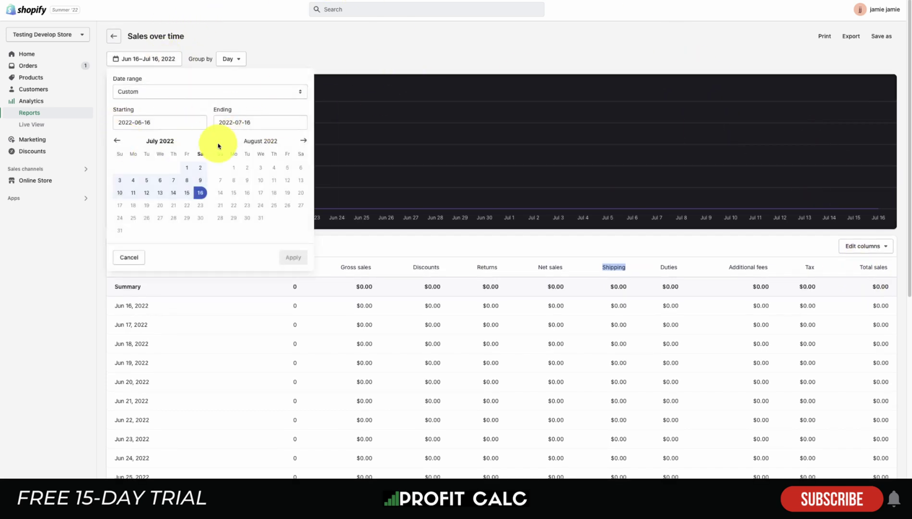
pyautogui.click(187, 167)
pyautogui.click(117, 140)
pyautogui.click(117, 140)
pyautogui.click(117, 140)
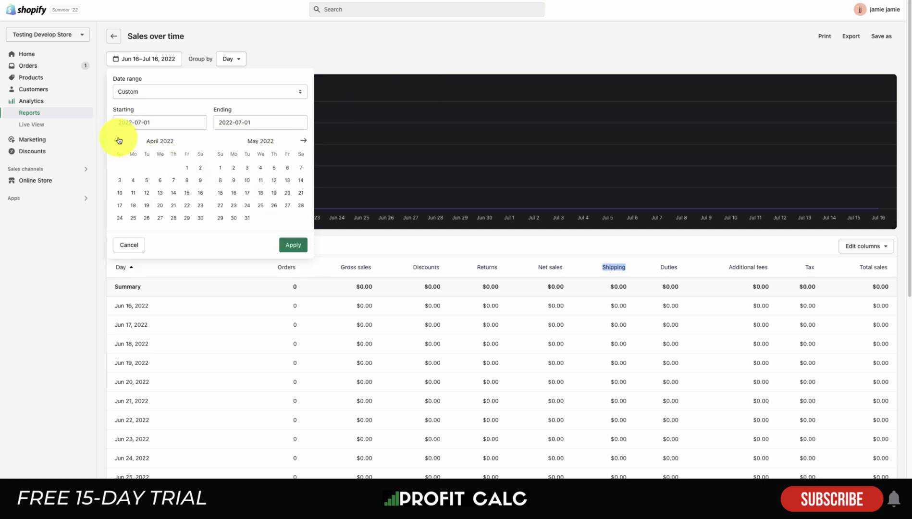
pyautogui.click(117, 141)
pyautogui.click(117, 140)
pyautogui.click(116, 140)
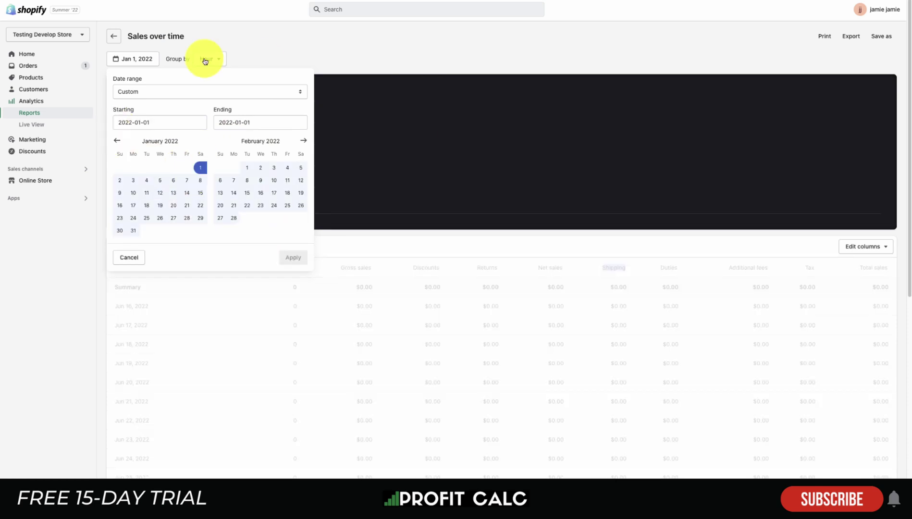
pyautogui.click(198, 172)
pyautogui.click(293, 258)
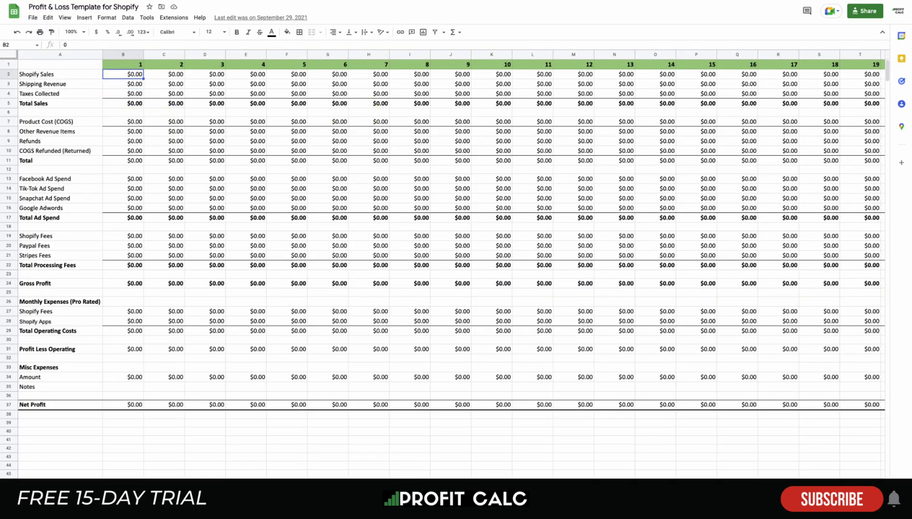
# Switch back to the Google Sheets template and enter 1000 as the Shopify Sales for day 1.
pyautogui.write('1000')
pyautogui.press('Return')
pyautogui.press('Return')
pyautogui.moveTo(123, 75); pyautogui.dragTo(120, 90)
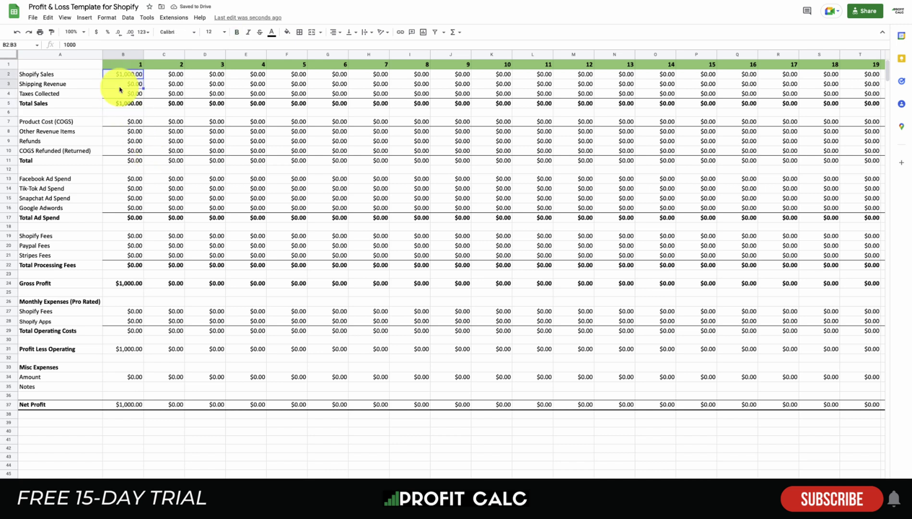
# Enter 540 as the Product Cost (COGS) for day 1.
pyautogui.click(124, 122)
pyautogui.press('Left')
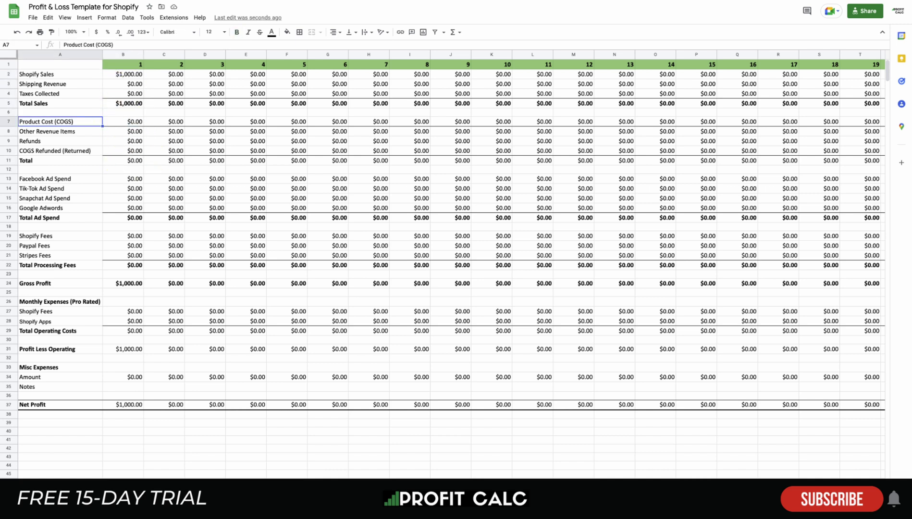
pyautogui.press('Right')
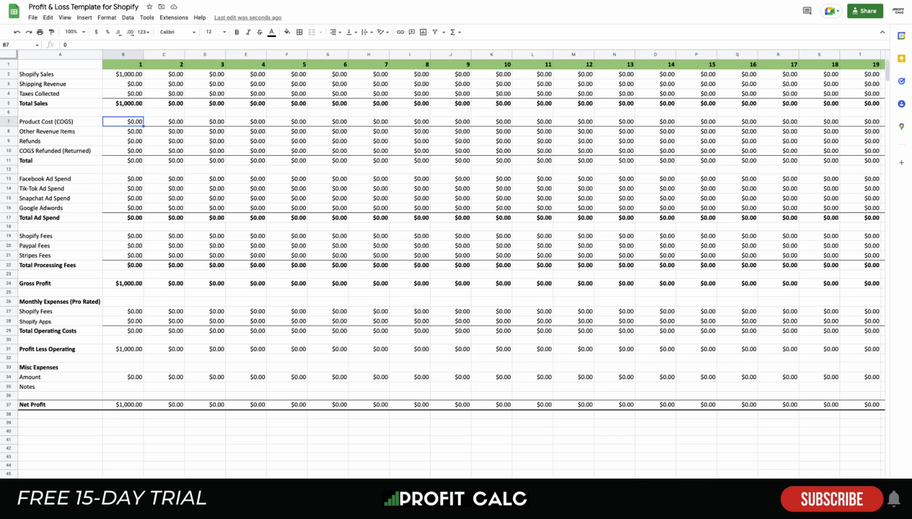
pyautogui.press('Down')
pyautogui.press('Up')
pyautogui.write('540')
pyautogui.press('Return')
pyautogui.press('Down')
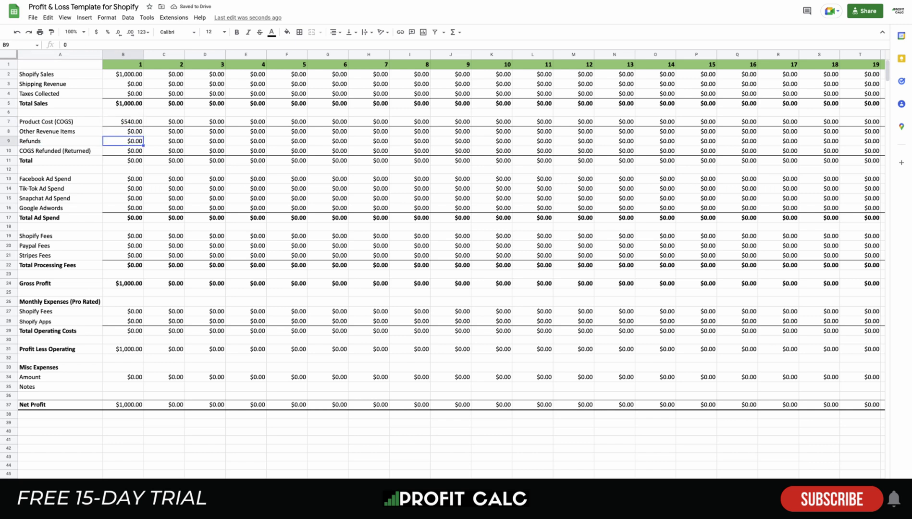
# Examine the Refunds and COGS Refunded (Returned) rows of the daily sheet.
pyautogui.press('Down')
pyautogui.press('Left')
pyautogui.press('Right')
pyautogui.press('Up')
pyautogui.click(60, 151)
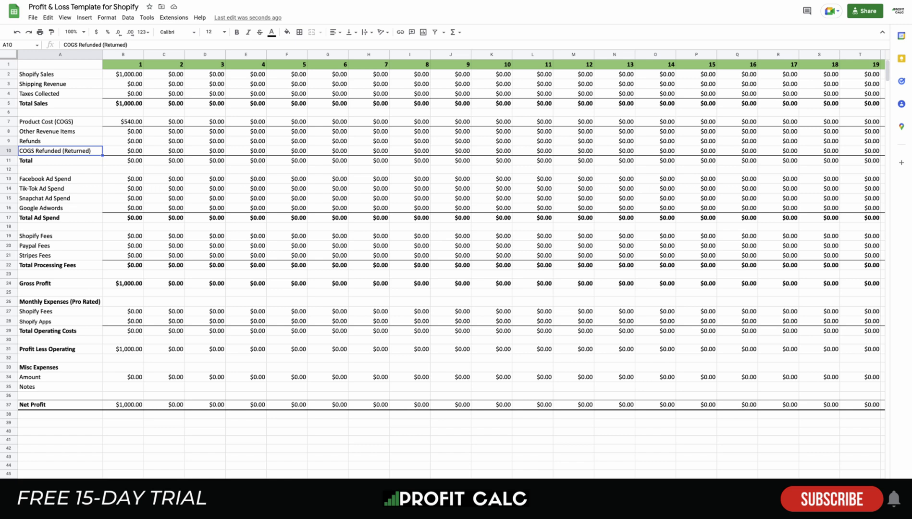
pyautogui.press('Right')
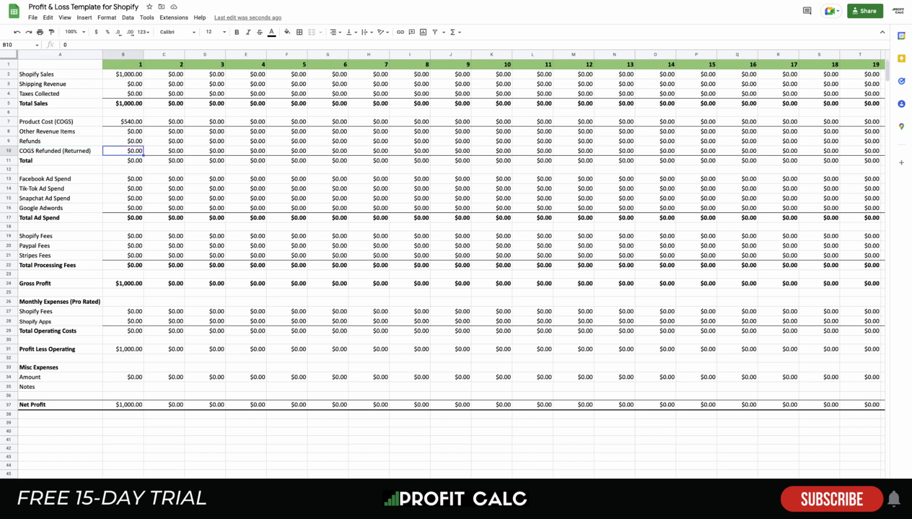
pyautogui.press('Down')
# Select the ad spend rows from Facebook Ad Spend through Google Adwords across all day columns, range A13:AG16.
pyautogui.press('Down')
pyautogui.press('Left')
pyautogui.press('Up')
pyautogui.press('Up')
pyautogui.hotkey('ctrl', 'shift', 'Right')
pyautogui.press('Up')
pyautogui.press('Down')
pyautogui.press('Down')
pyautogui.press('Down')
pyautogui.press('Down')
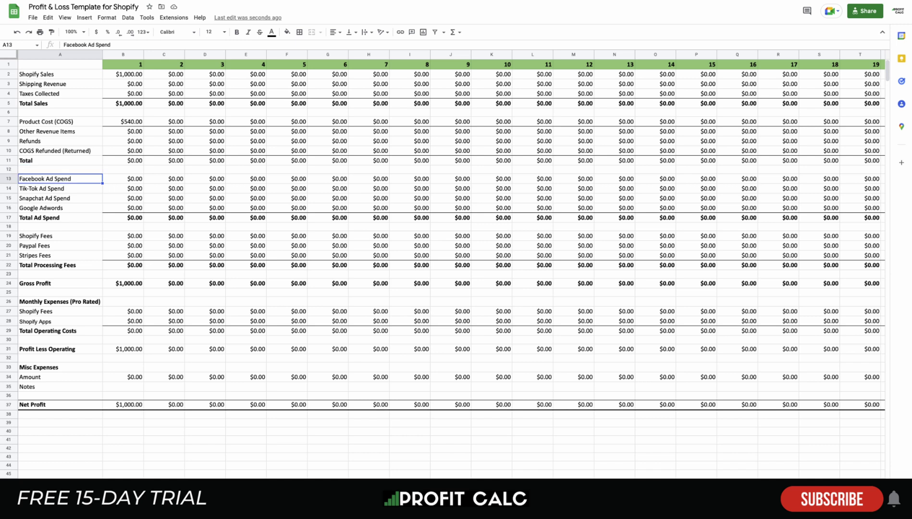
pyautogui.hotkey('ctrl', 'shift', 'Right')
pyautogui.hotkey('shift', 'Down')
pyautogui.hotkey('shift', 'Down')
pyautogui.hotkey('shift', 'Down')
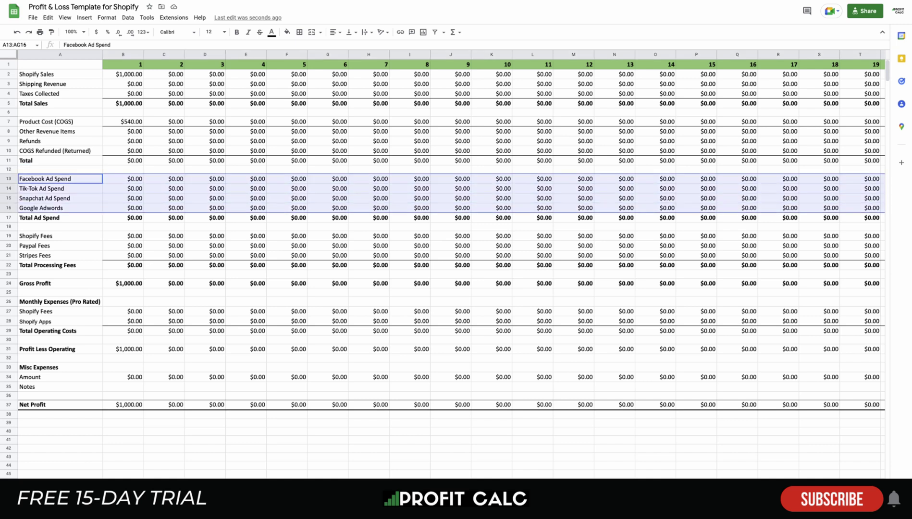
# Enter 50 as the Facebook Ad Spend for day 1 and go to that day's Total Ad Spend.
pyautogui.press('Right')
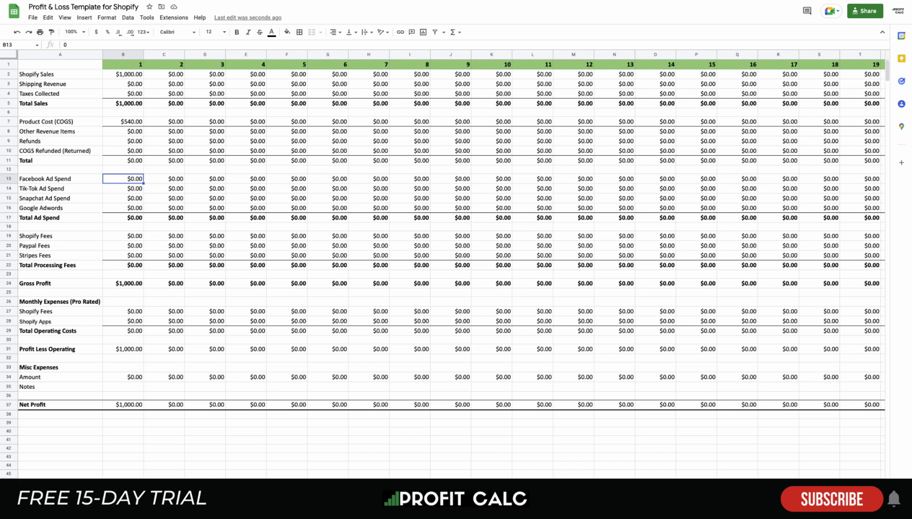
pyautogui.write('50')
pyautogui.press('Return')
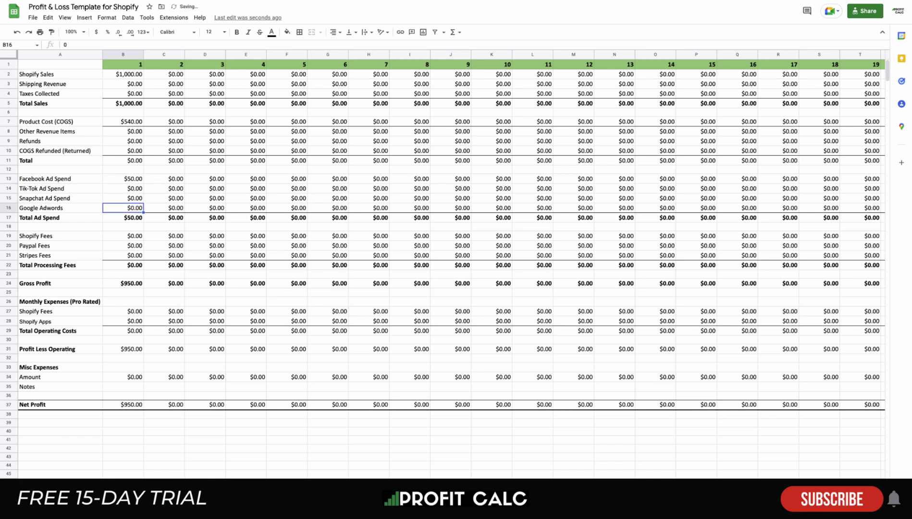
pyautogui.press('Down')
pyautogui.press('Down')
pyautogui.press('Down')
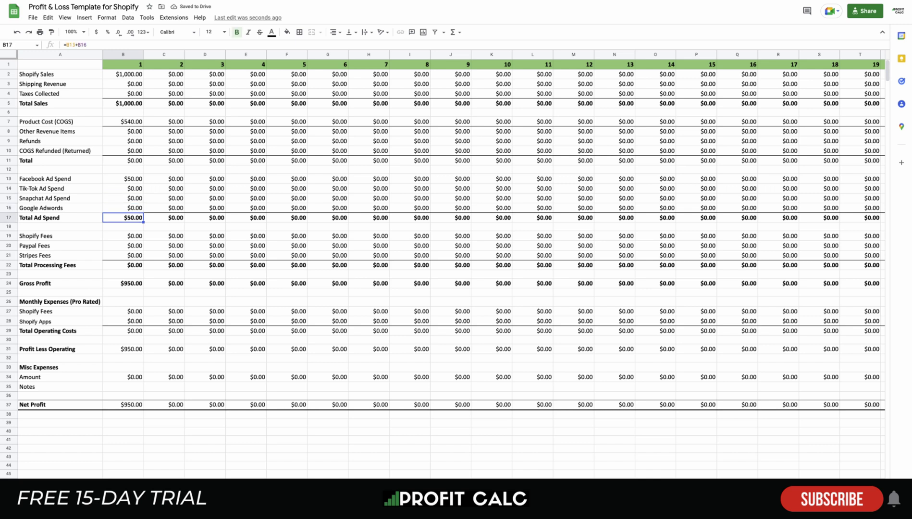
# View the row options available for the Google Adwords row, such as inserting a row, without applying any.
pyautogui.click(201, 217)
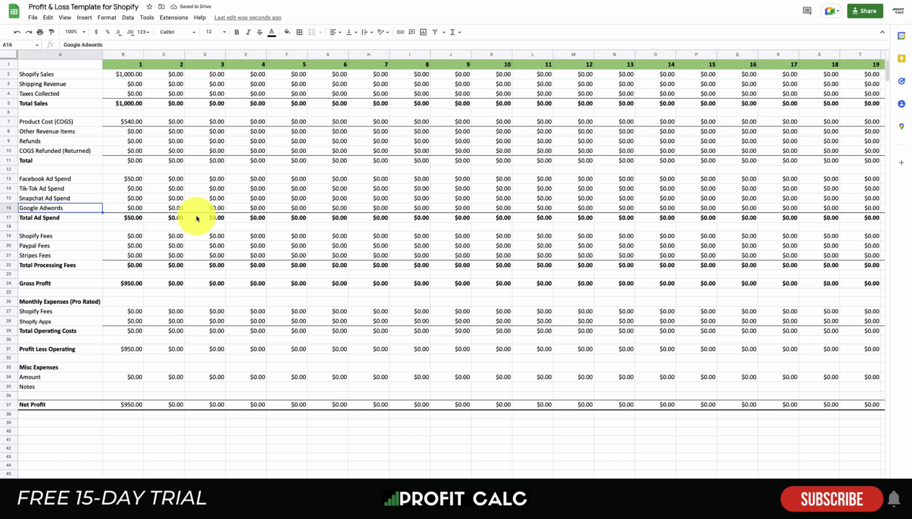
pyautogui.click(13, 212)
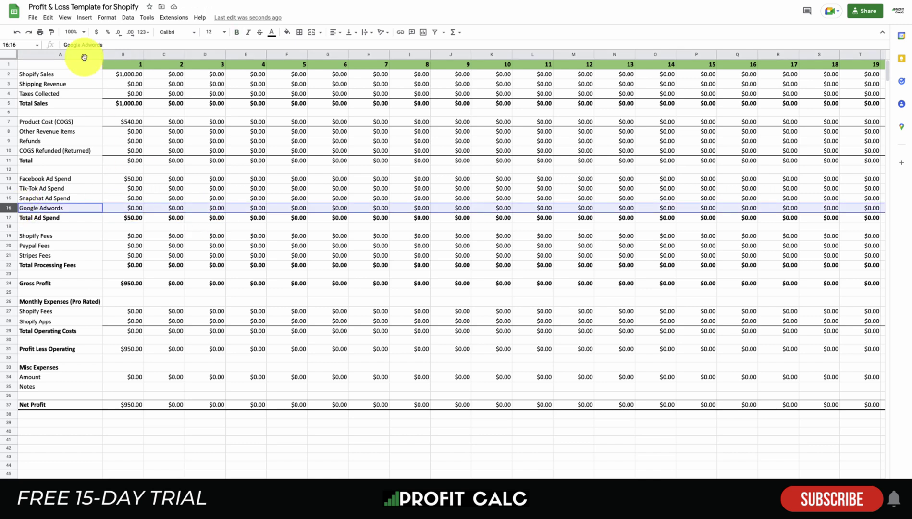
pyautogui.click(101, 275)
pyautogui.rightClick(10, 210)
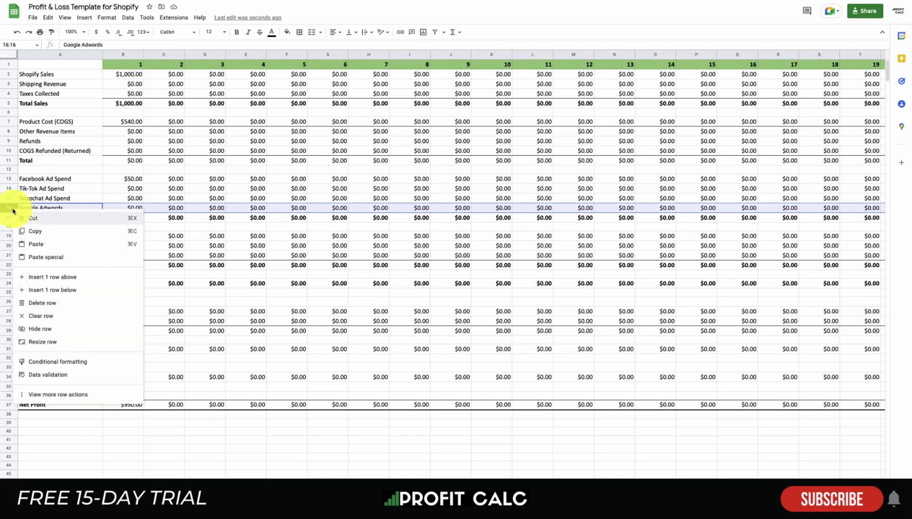
pyautogui.click(196, 246)
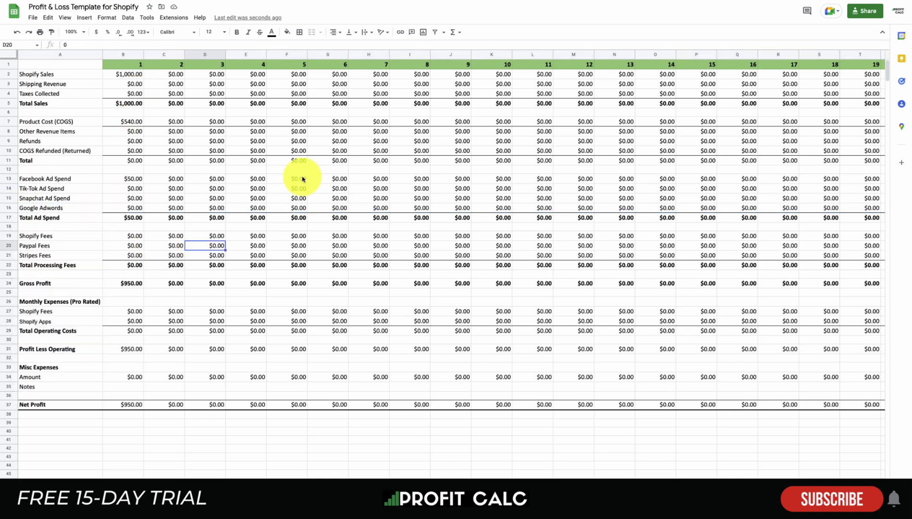
# Examine the processing fee rows for Shopify Fees, Paypal Fees and Stripes Fees in the daily sheet.
pyautogui.click(139, 237)
pyautogui.moveTo(92, 236); pyautogui.dragTo(115, 254)
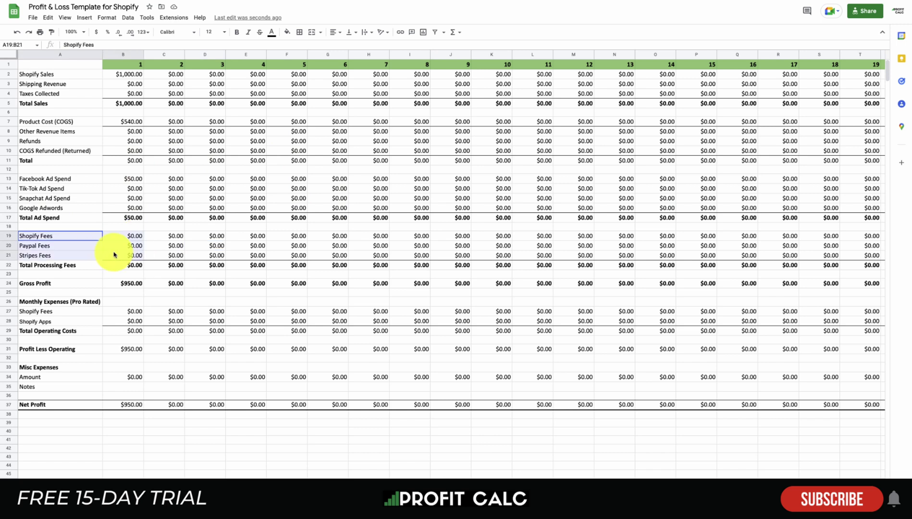
pyautogui.click(181, 244)
pyautogui.press('Left')
pyautogui.press('Up')
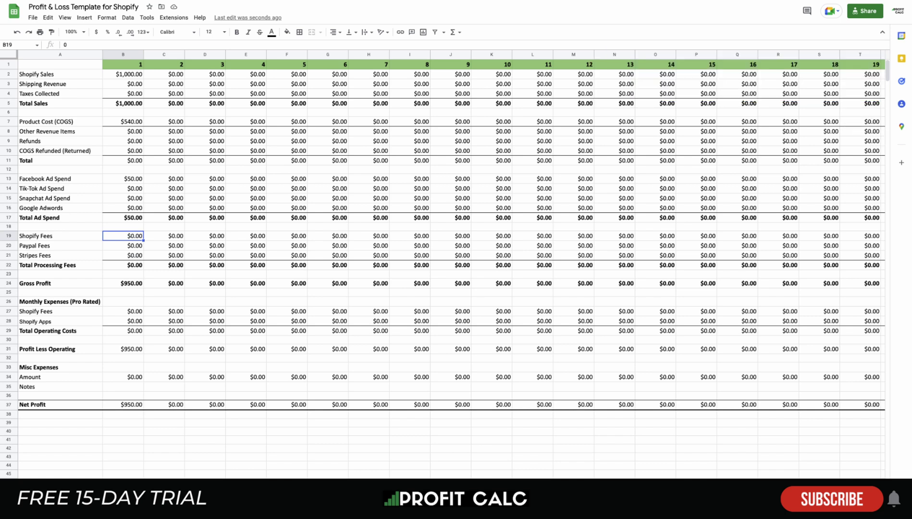
pyautogui.hotkey('shift', 'space')
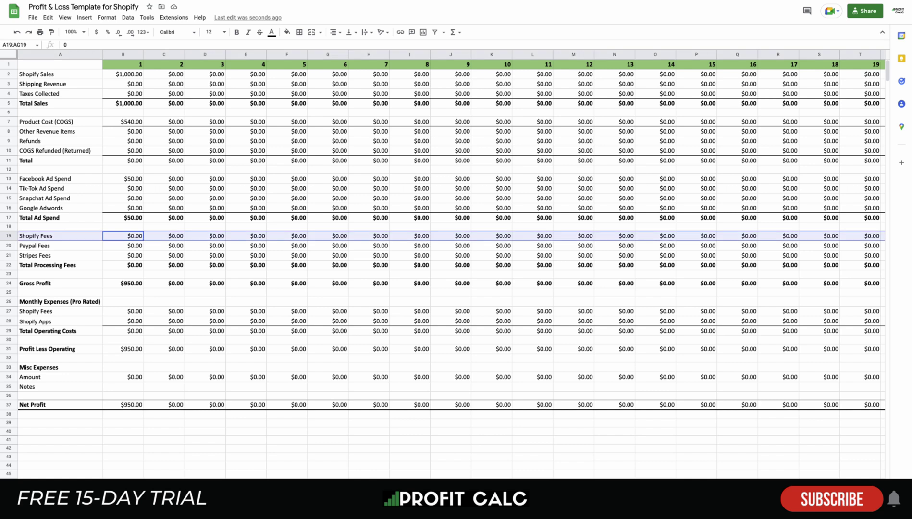
pyautogui.press('Down')
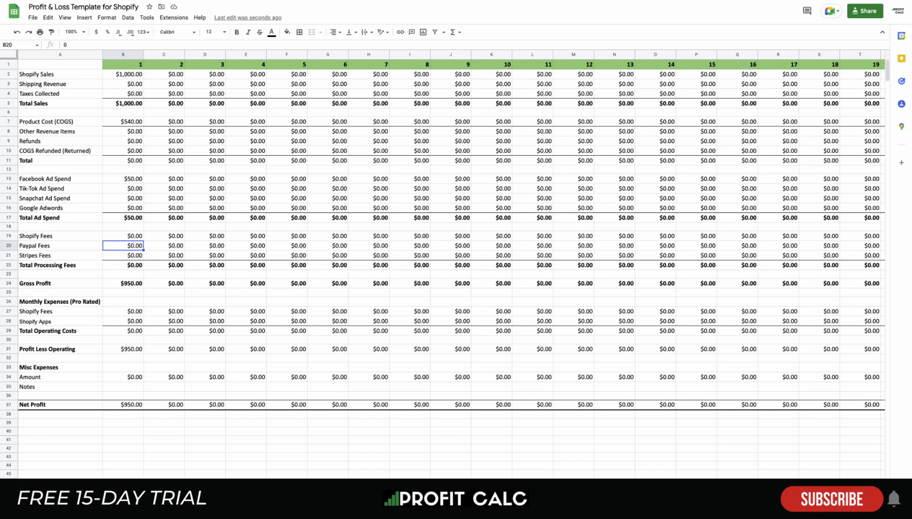
pyautogui.click(60, 236)
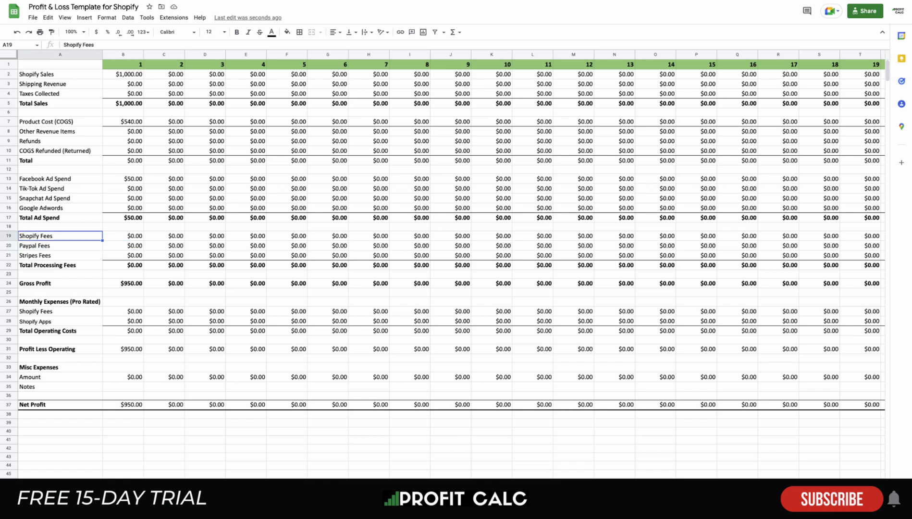
pyautogui.click(123, 246)
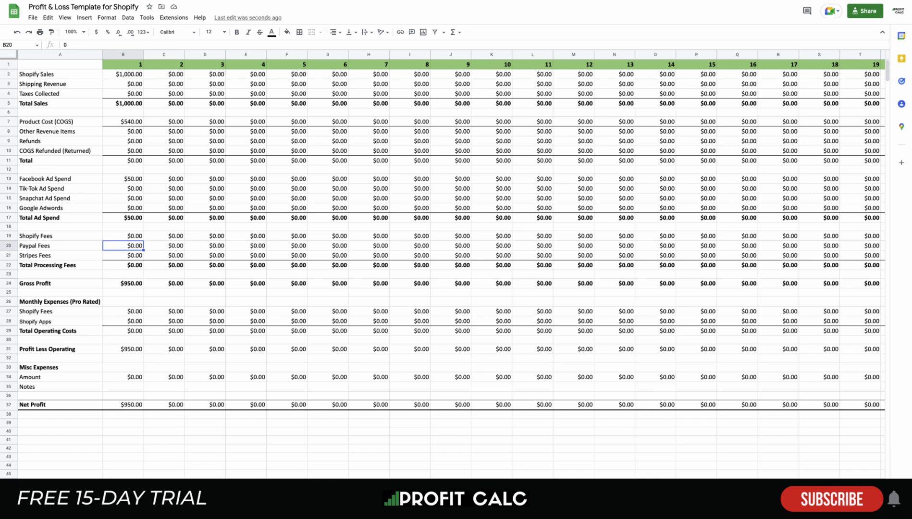
pyautogui.click(62, 245)
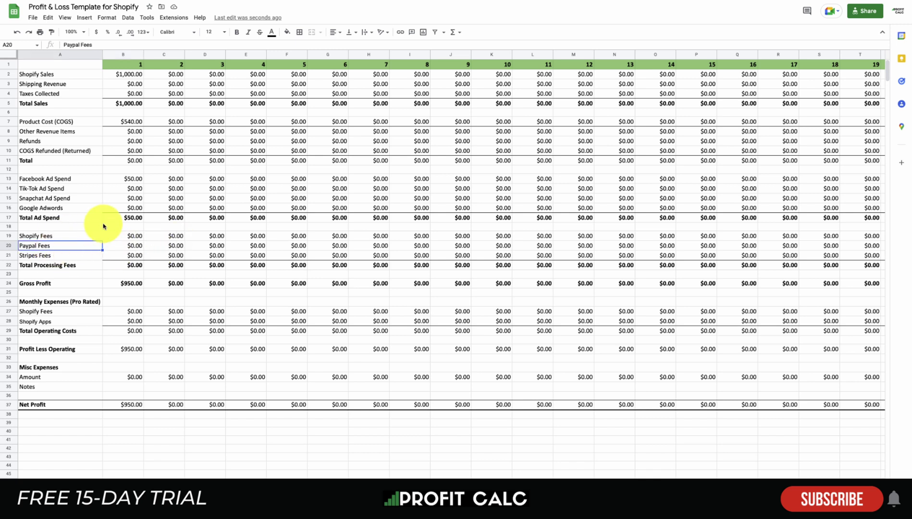
pyautogui.click(123, 256)
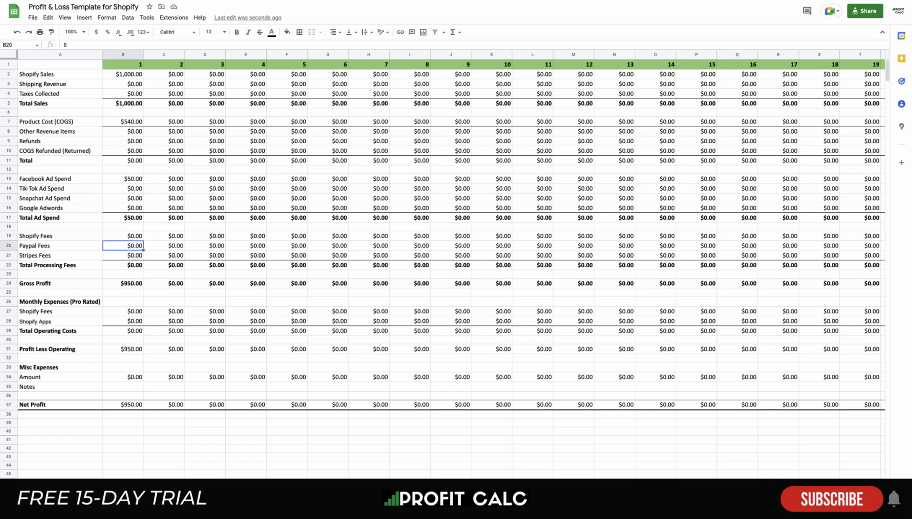
pyautogui.moveTo(55, 235); pyautogui.dragTo(50, 255)
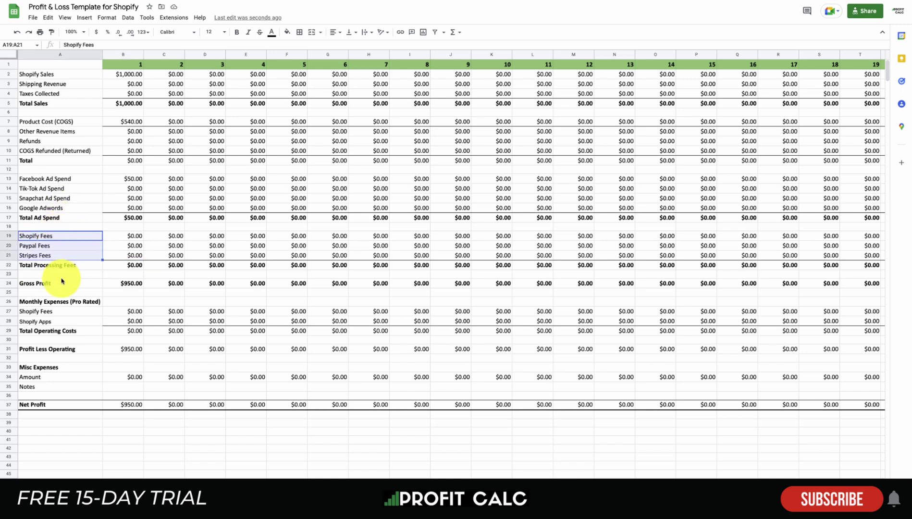
# View the row options available for the Stripes Fees row without applying any.
pyautogui.click(12, 255)
pyautogui.rightClick(12, 256)
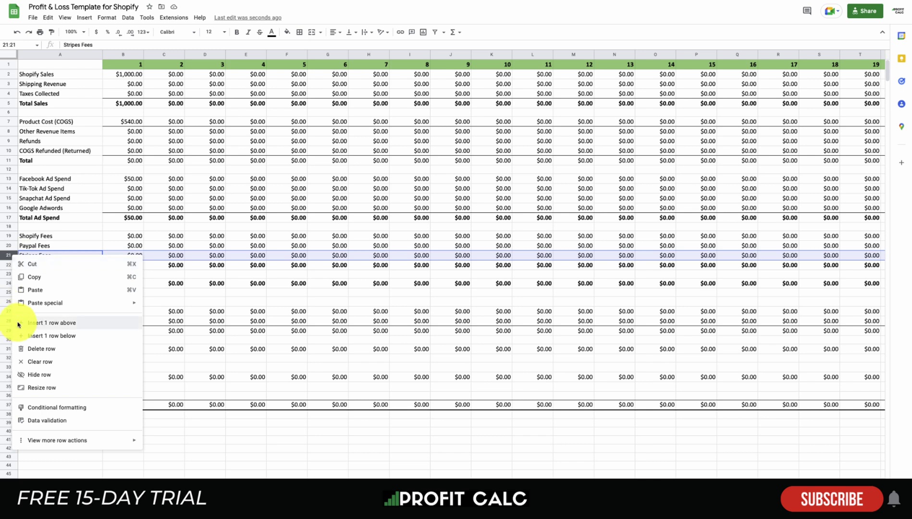
pyautogui.click(401, 309)
# Examine the Shopify Fees and Shopify Apps rows under Monthly Expenses (Pro Rated) for day 1.
pyautogui.click(205, 301)
pyautogui.click(135, 309)
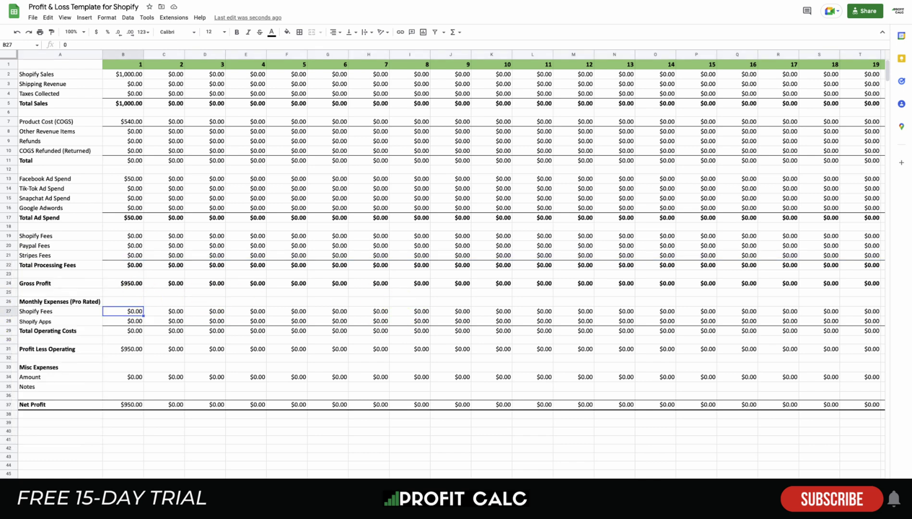
pyautogui.press('Down')
pyautogui.press('Up')
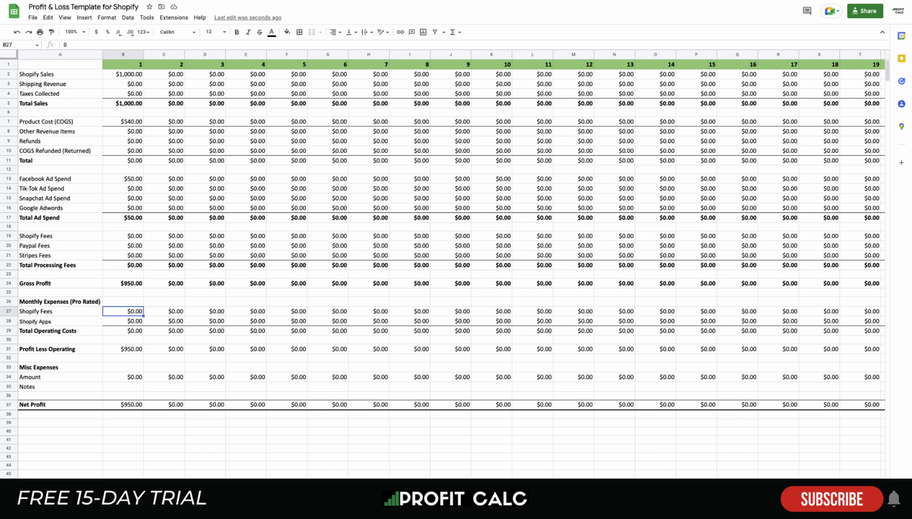
pyautogui.click(133, 303)
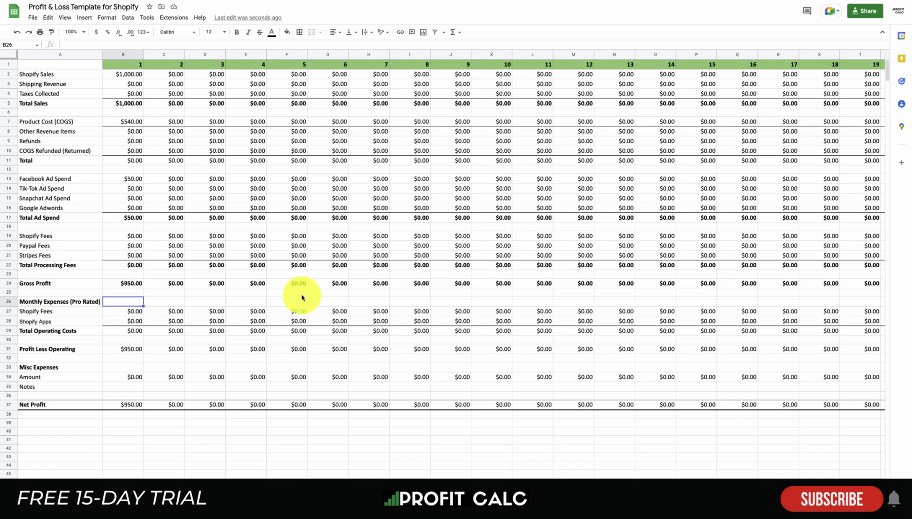
pyautogui.press('Down')
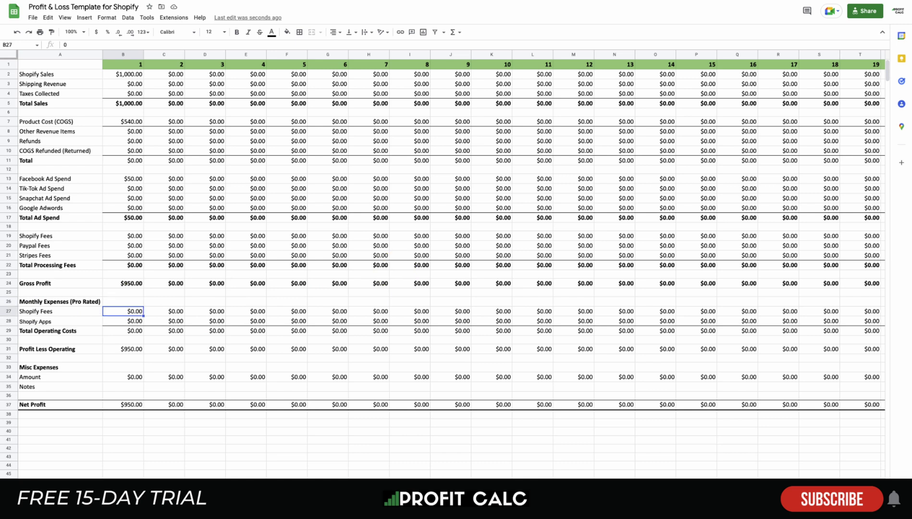
pyautogui.press('Down')
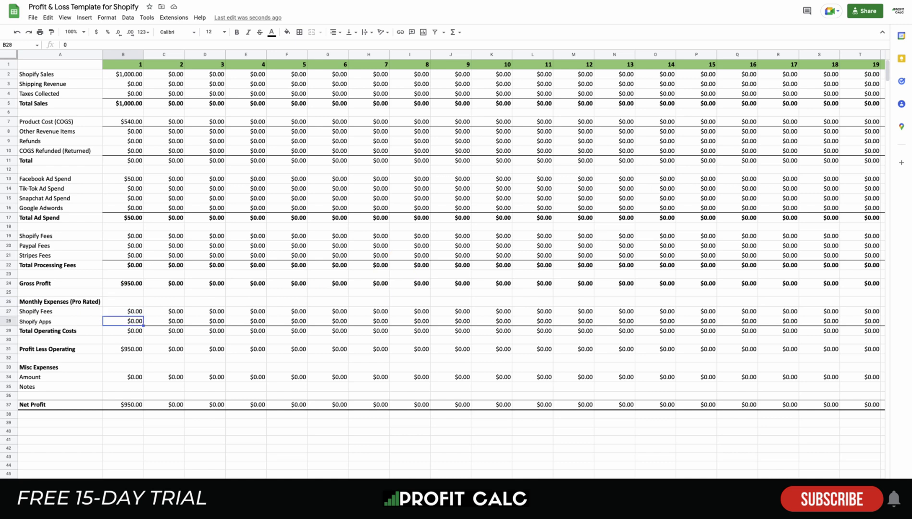
# Examine the day 1 Profit Less Operating cell and the Amount and Notes rows under Misc Expenses.
pyautogui.doubleClick(124, 349)
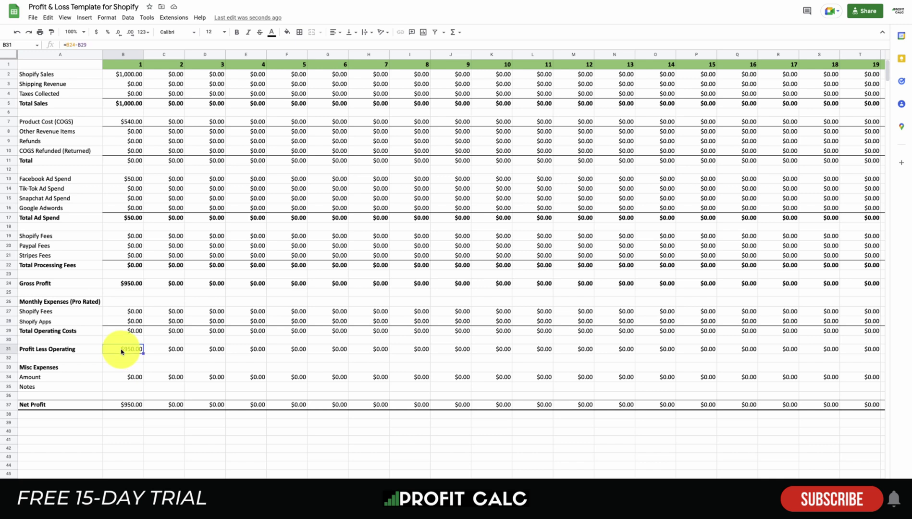
pyautogui.click(131, 378)
pyautogui.press('Left')
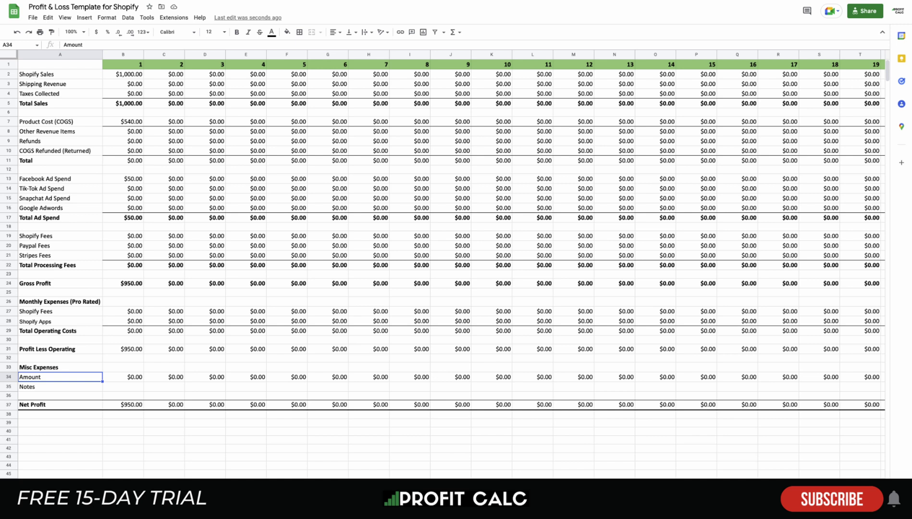
pyautogui.press('Down')
pyautogui.press('Right')
pyautogui.press('Left')
pyautogui.press('Up')
pyautogui.click(90, 386)
pyautogui.click(161, 438)
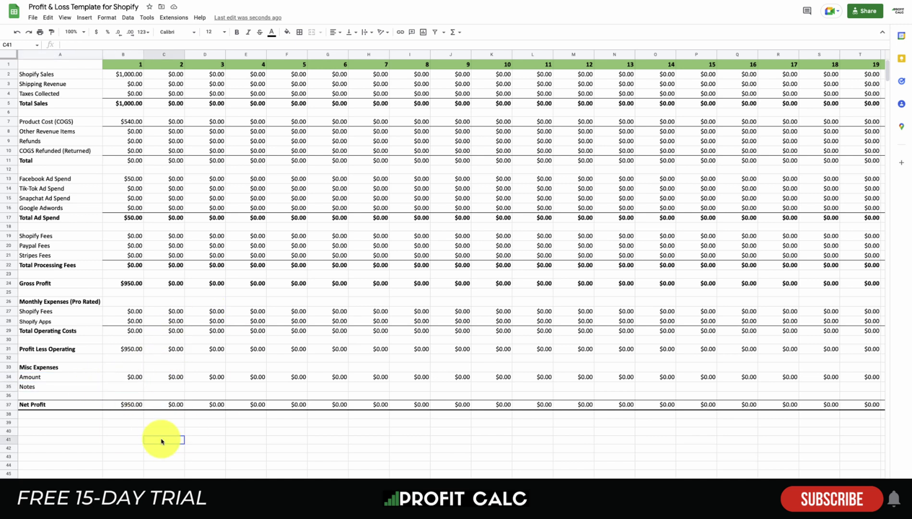
pyautogui.click(11, 388)
# Review the Net Profit row from day 1 across to the month's Total column.
pyautogui.click(137, 405)
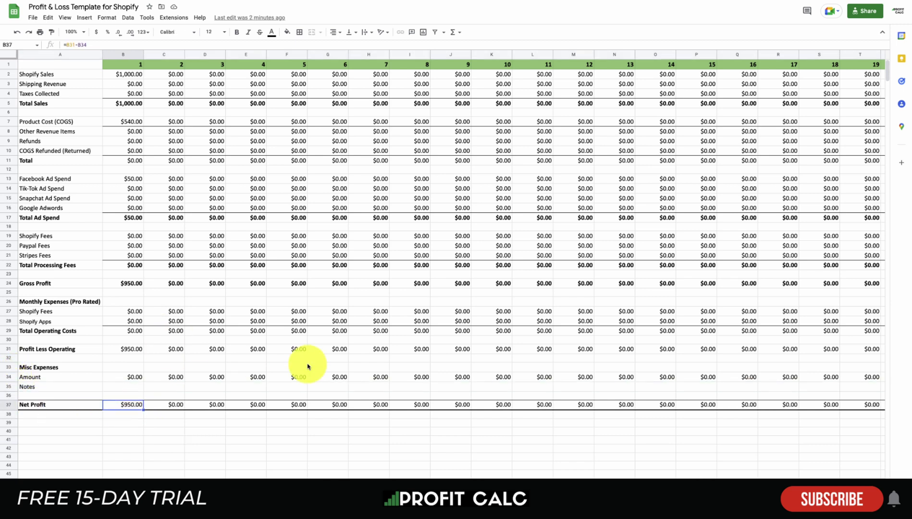
pyautogui.click(218, 161)
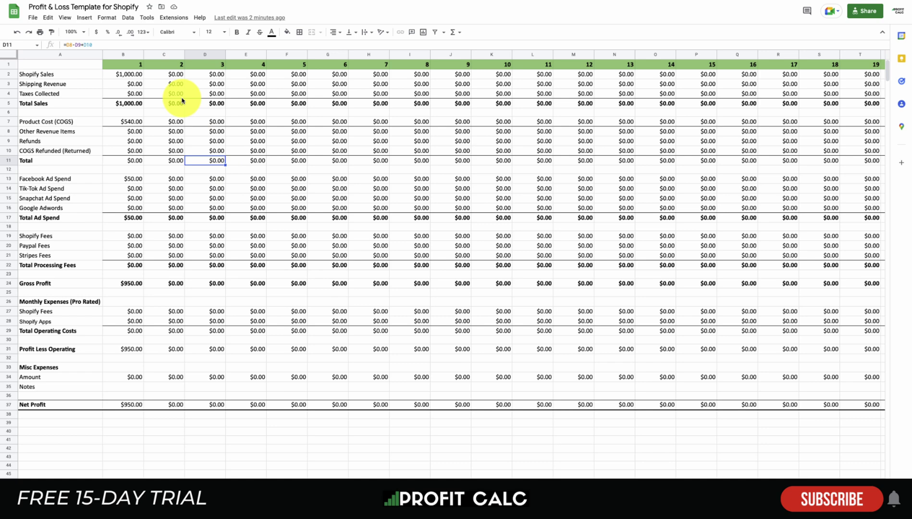
pyautogui.click(123, 422)
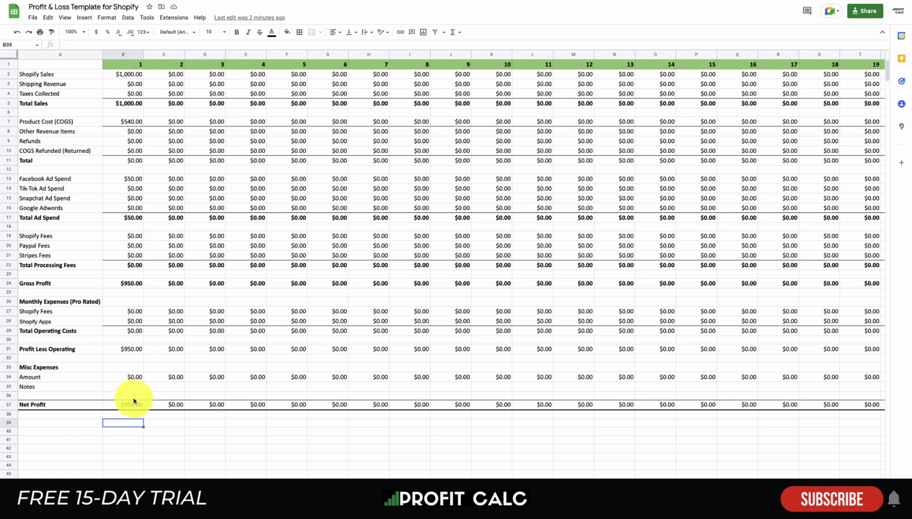
pyautogui.click(128, 396)
pyautogui.press('Down')
pyautogui.press('Right')
pyautogui.press('Right')
pyautogui.press('Right')
pyautogui.hotkey('ctrl', 'Right')
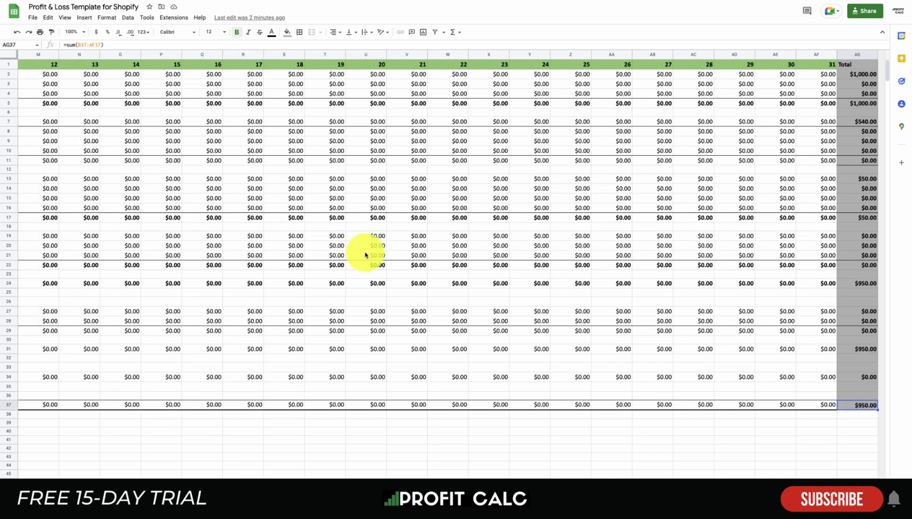
# Switch to the yearly summary sheet and examine January's Revenue and Net Profit cells.
pyautogui.click(101, 508)
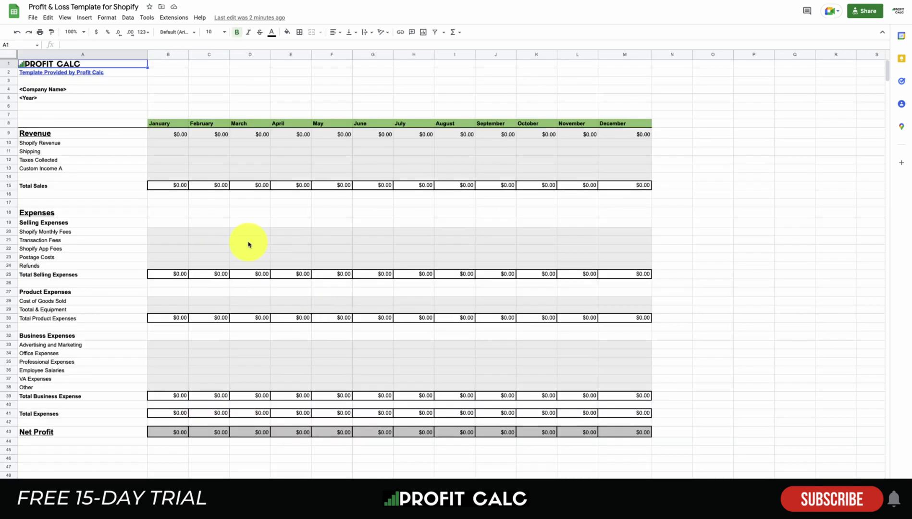
pyautogui.click(160, 133)
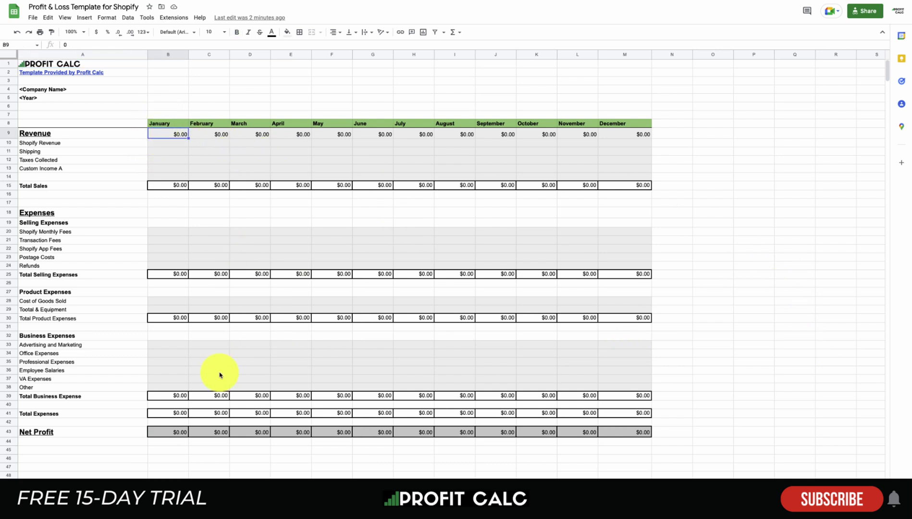
pyautogui.click(176, 423)
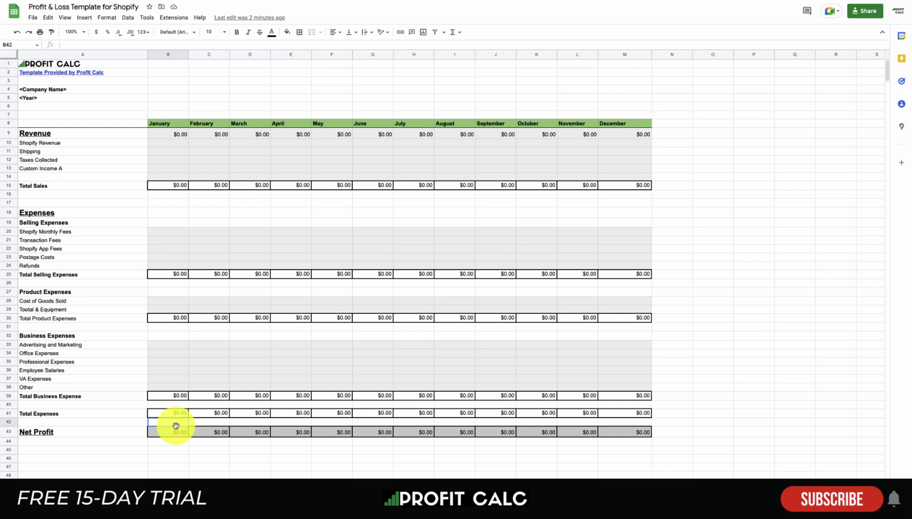
pyautogui.press('Down')
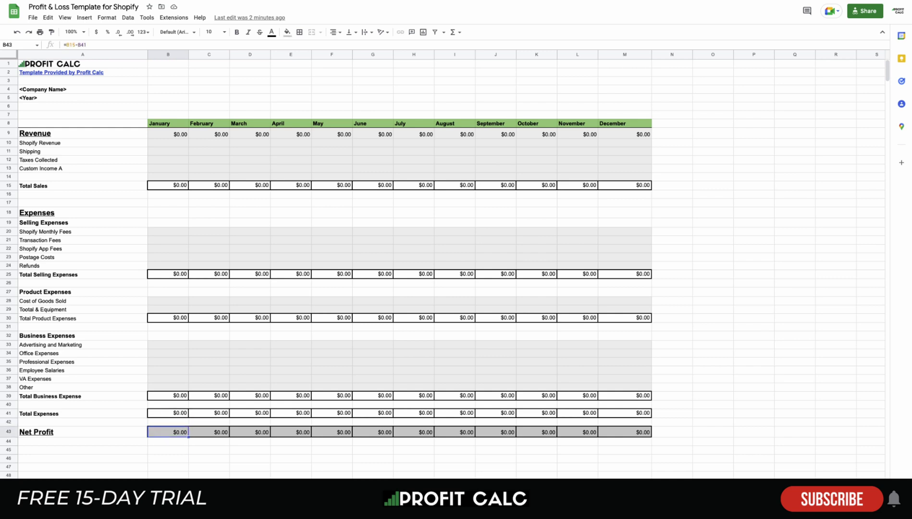
# Fill in the yearly summary's header with the company name Shopify Masterclass and the year 2022.
pyautogui.click(44, 89)
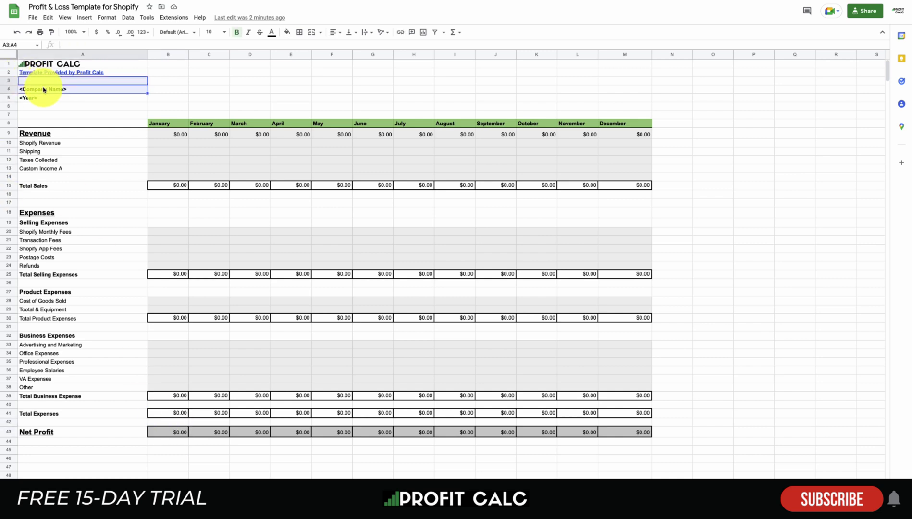
pyautogui.write('Shopify Masterclass')
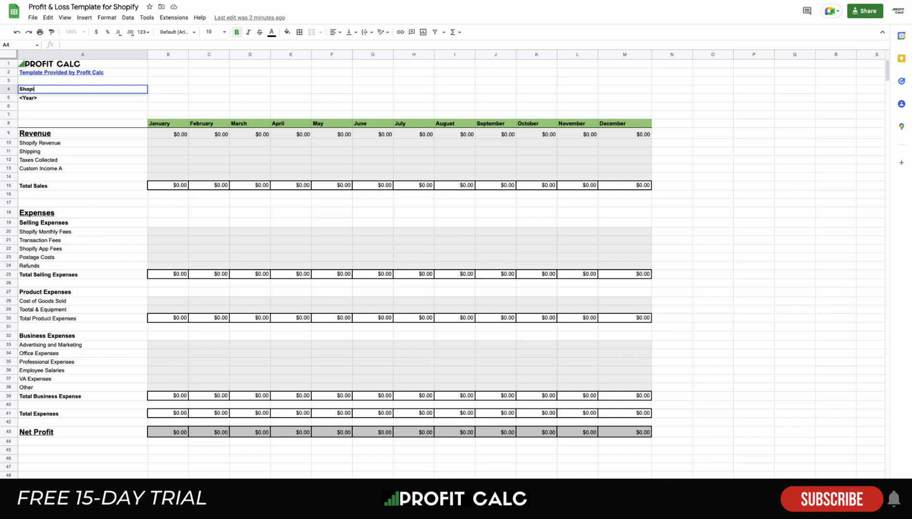
pyautogui.press('Return')
pyautogui.write('2022')
pyautogui.press('Return')
pyautogui.press('Up')
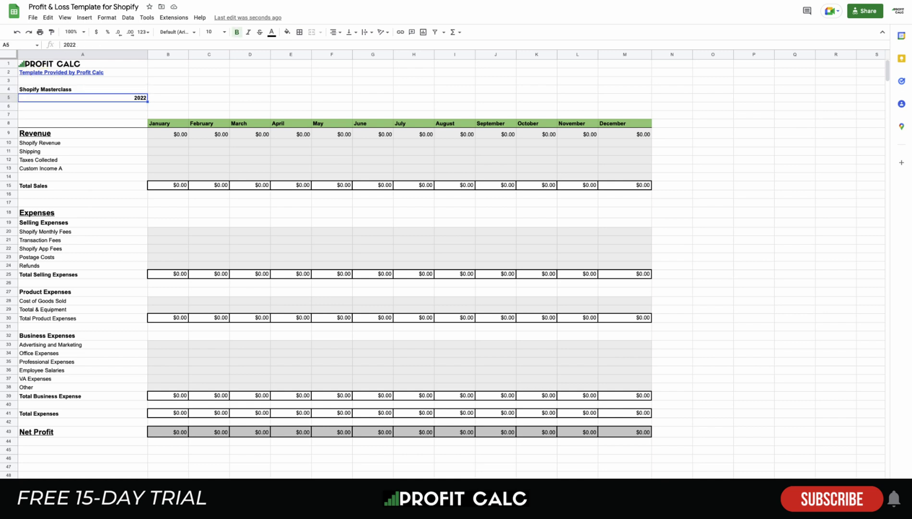
# Switch to the daily sheet and examine the day 1 column from its header down to Snapchat Ad Spend.
pyautogui.click(113, 481)
pyautogui.click(150, 482)
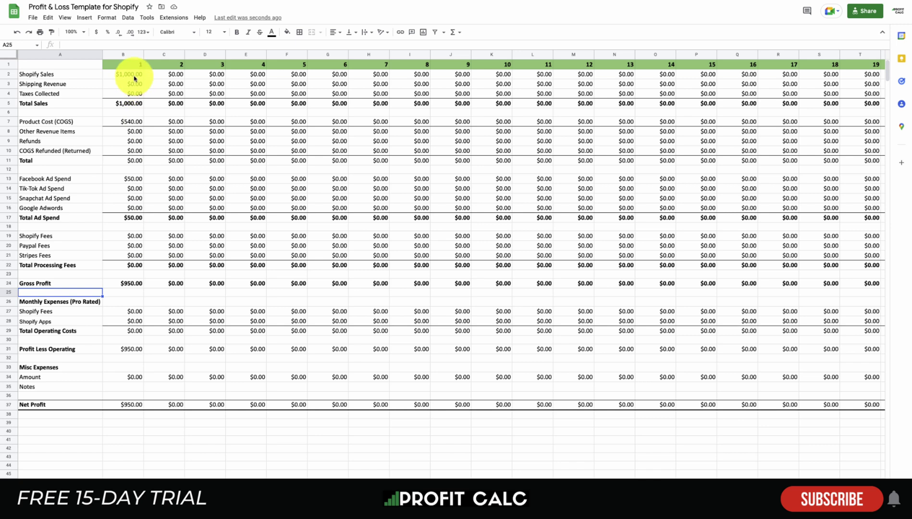
pyautogui.click(128, 63)
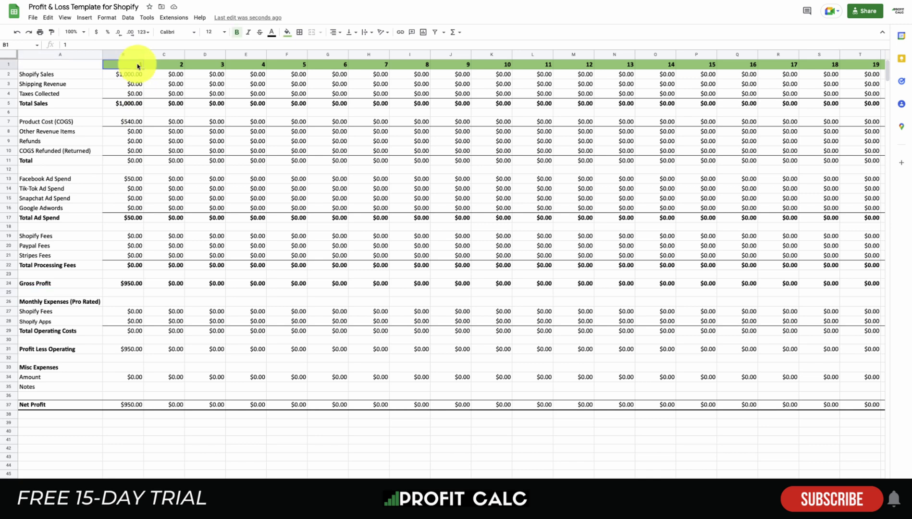
pyautogui.click(133, 201)
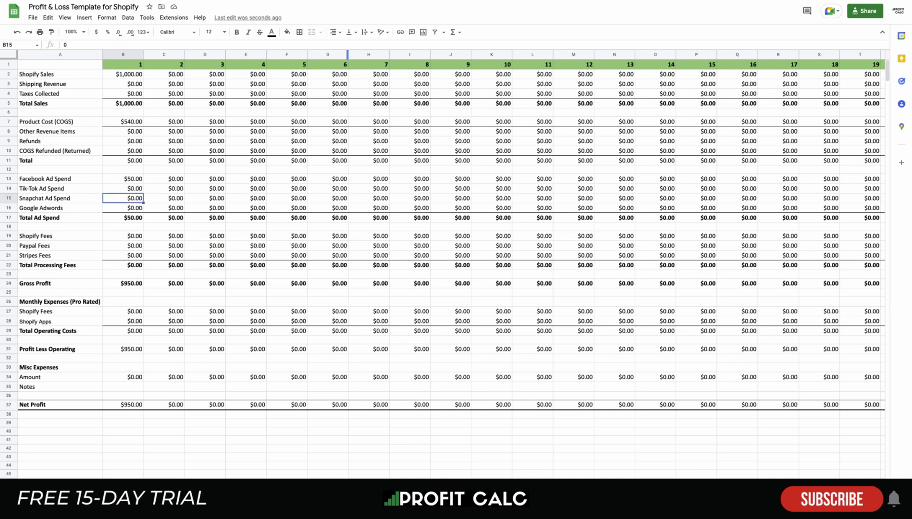
# Switch to the Profit Calc listing in the Shopify App Store and enlarge its Understand Your Profit image.
pyautogui.click(170, 145)
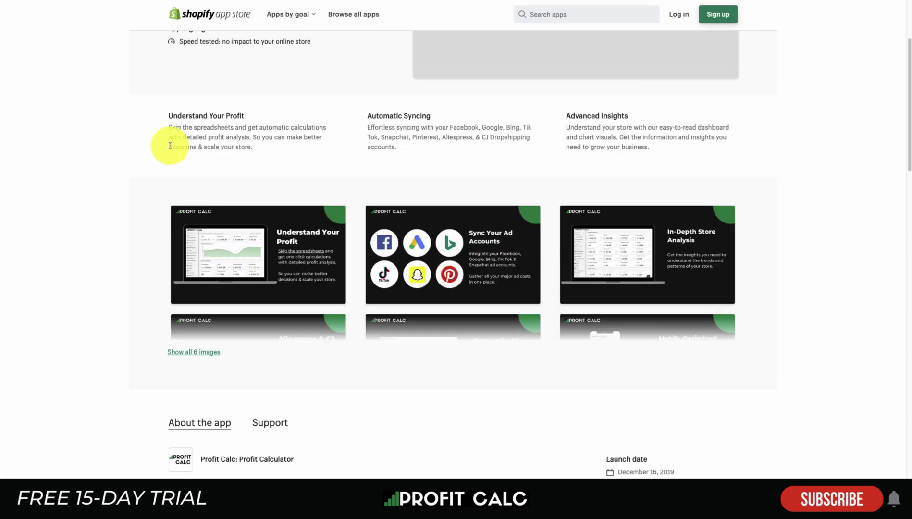
pyautogui.click(175, 235)
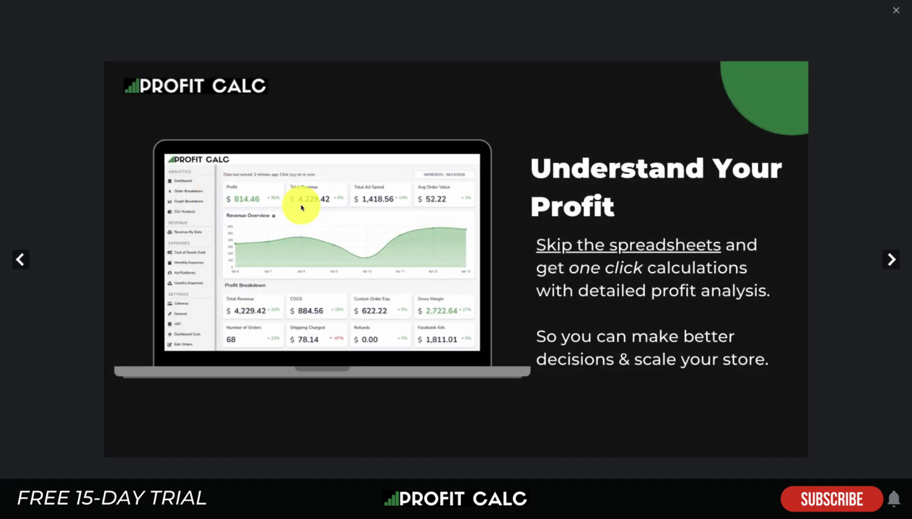